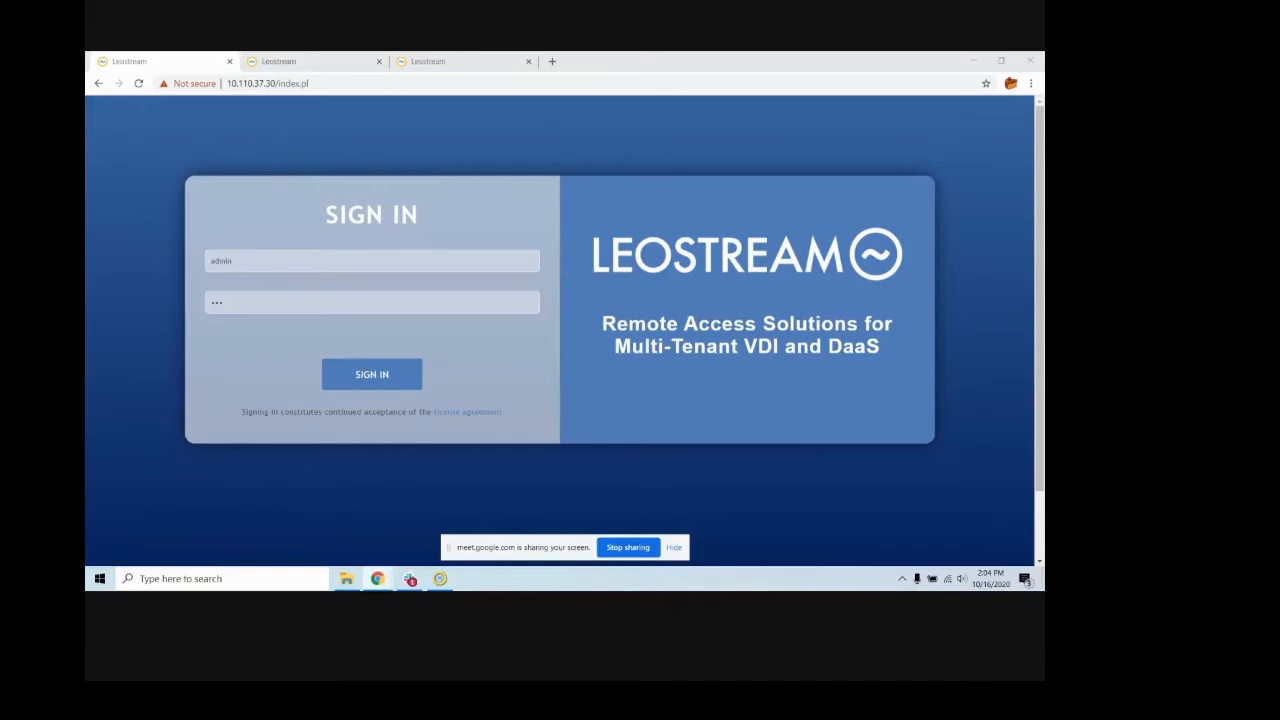
- Sign in to the Connection Broker as the administrator and open the list of tenants
left_click(377, 379)
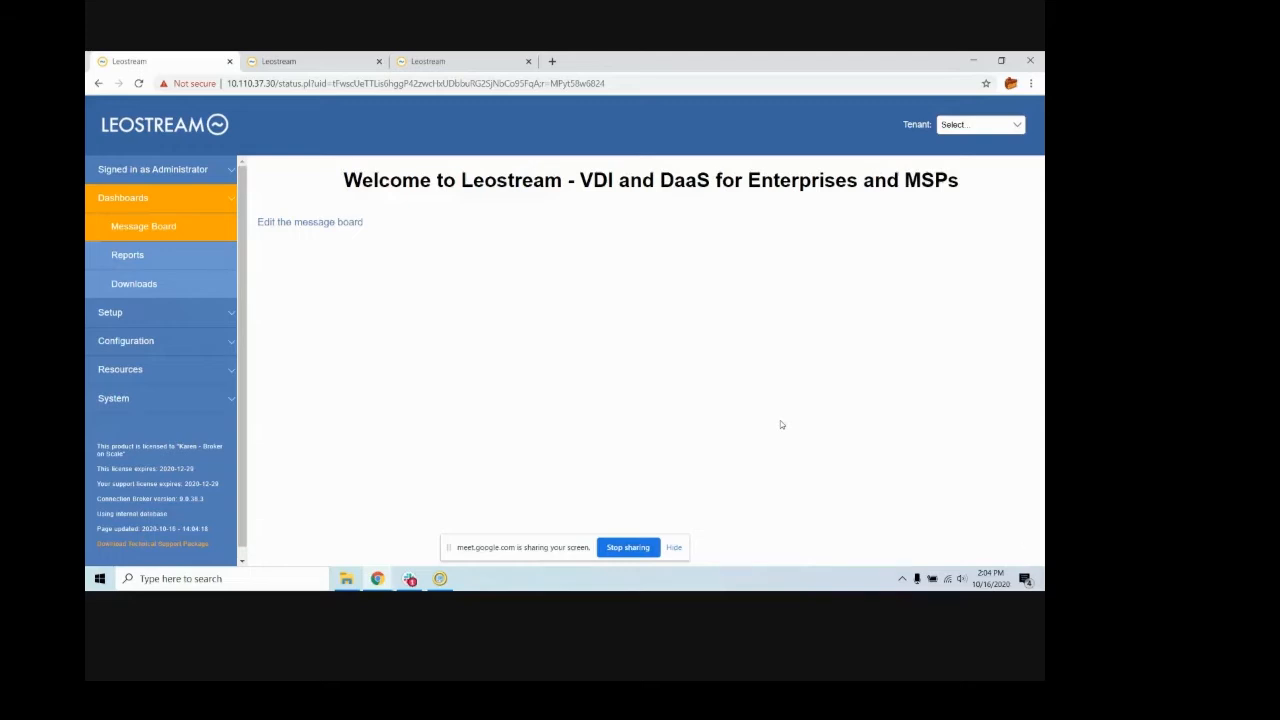
left_click(138, 314)
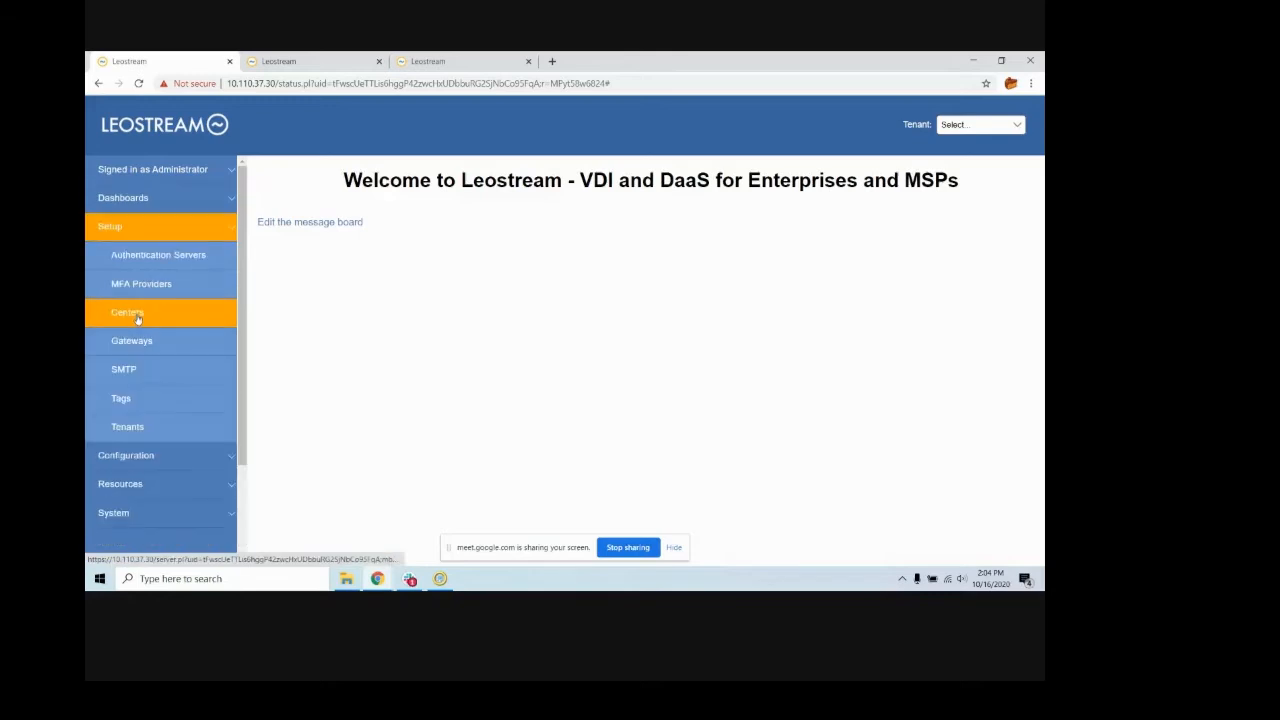
left_click(116, 428)
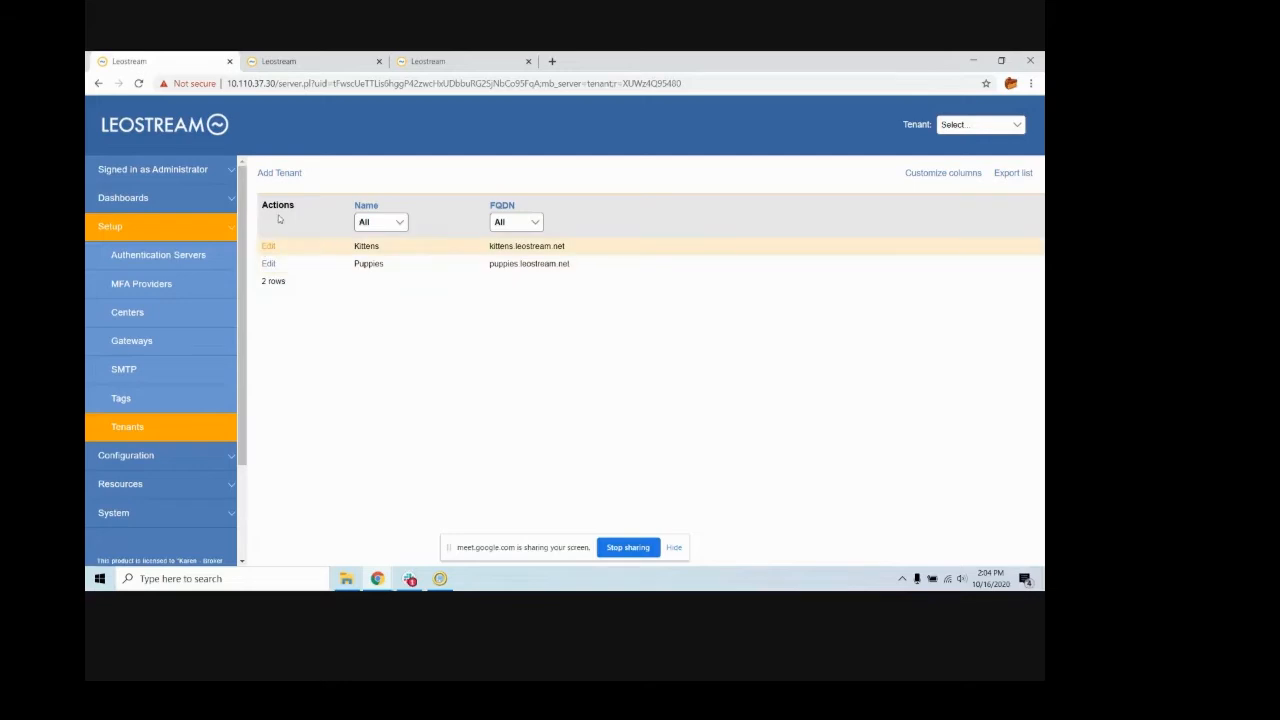
- Add a tenant named Birds with the FQDN birds.leostream.nt, save it, and check the choices in the tenant selector
left_click(287, 174)
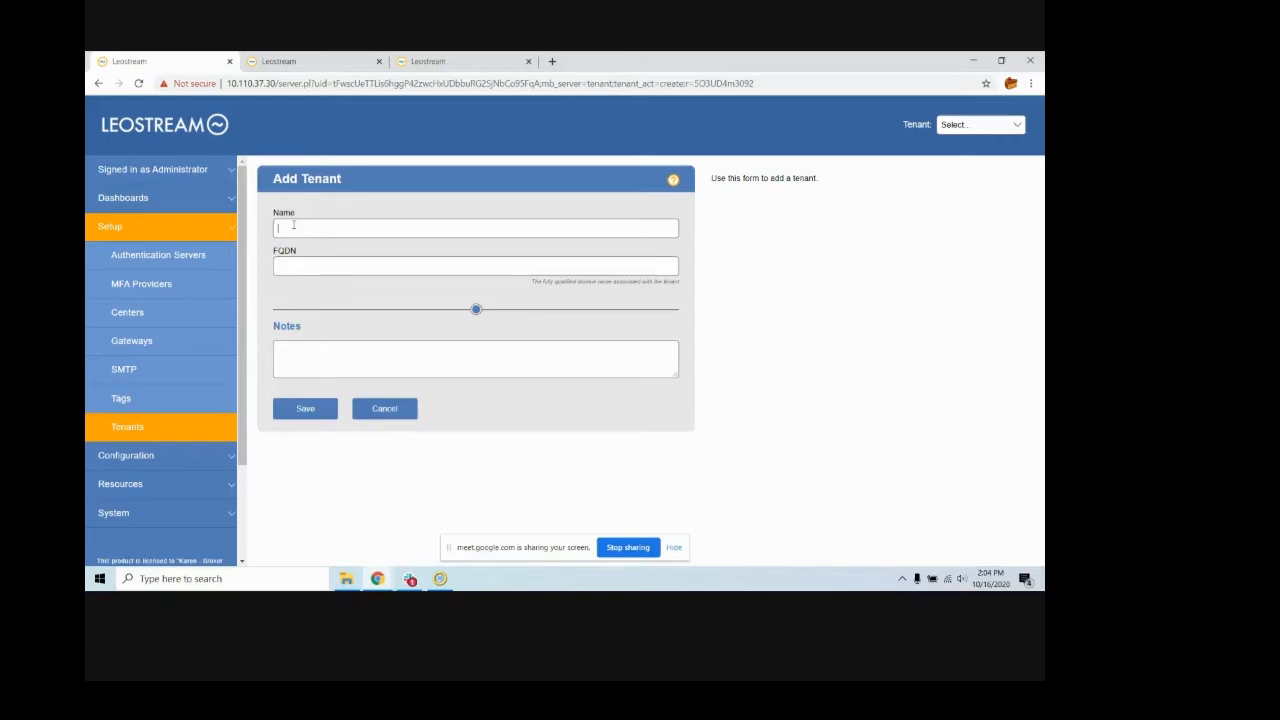
type("bi")
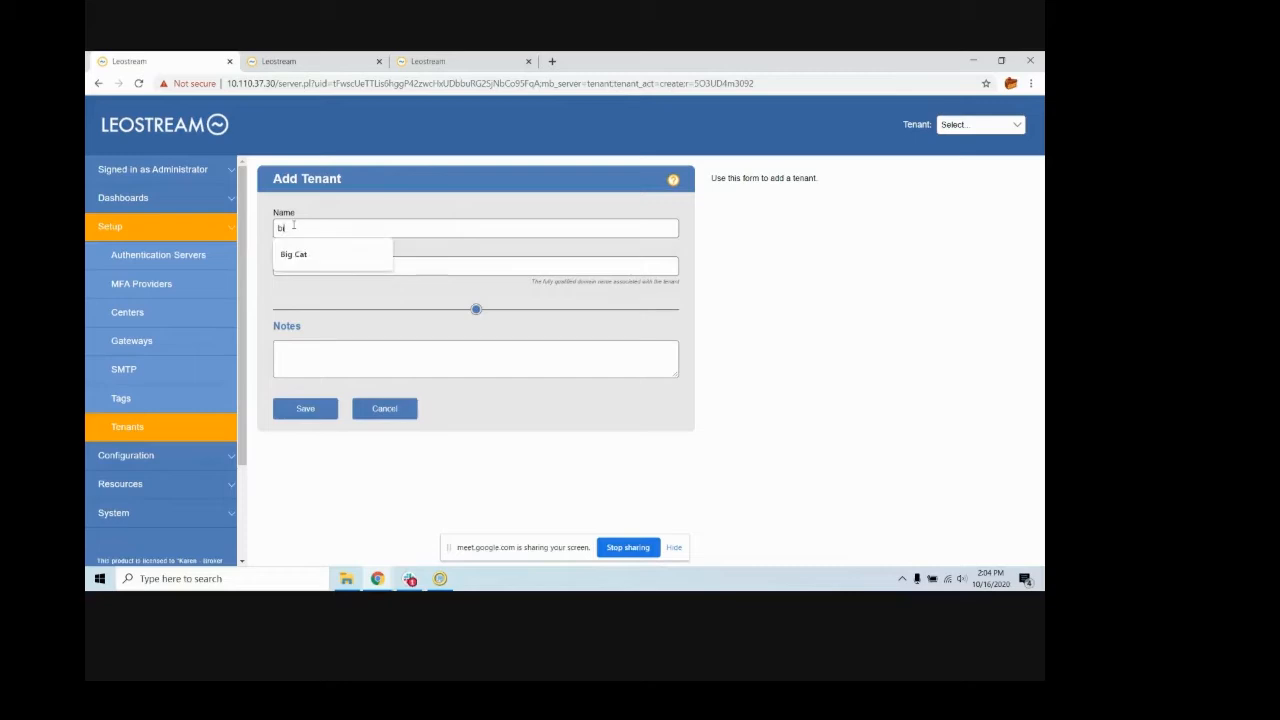
type("rds-leosream")
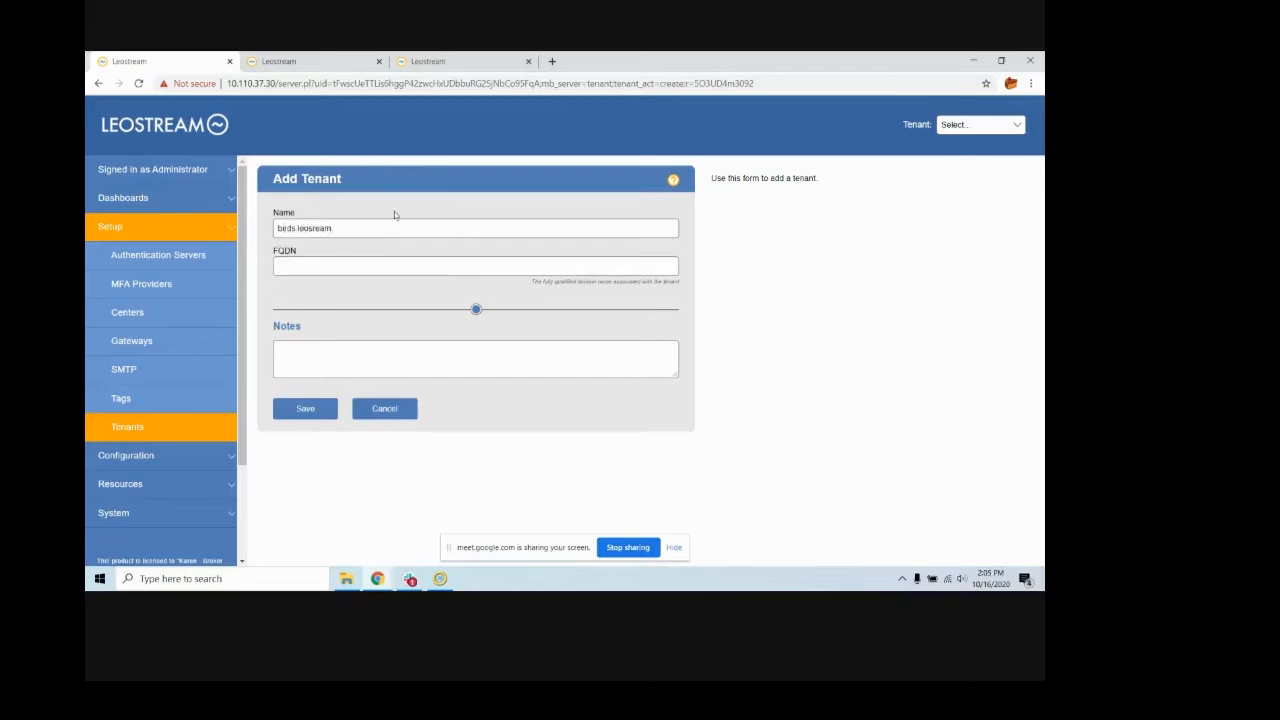
left_click_drag(371, 227, 239, 219)
type("Bil")
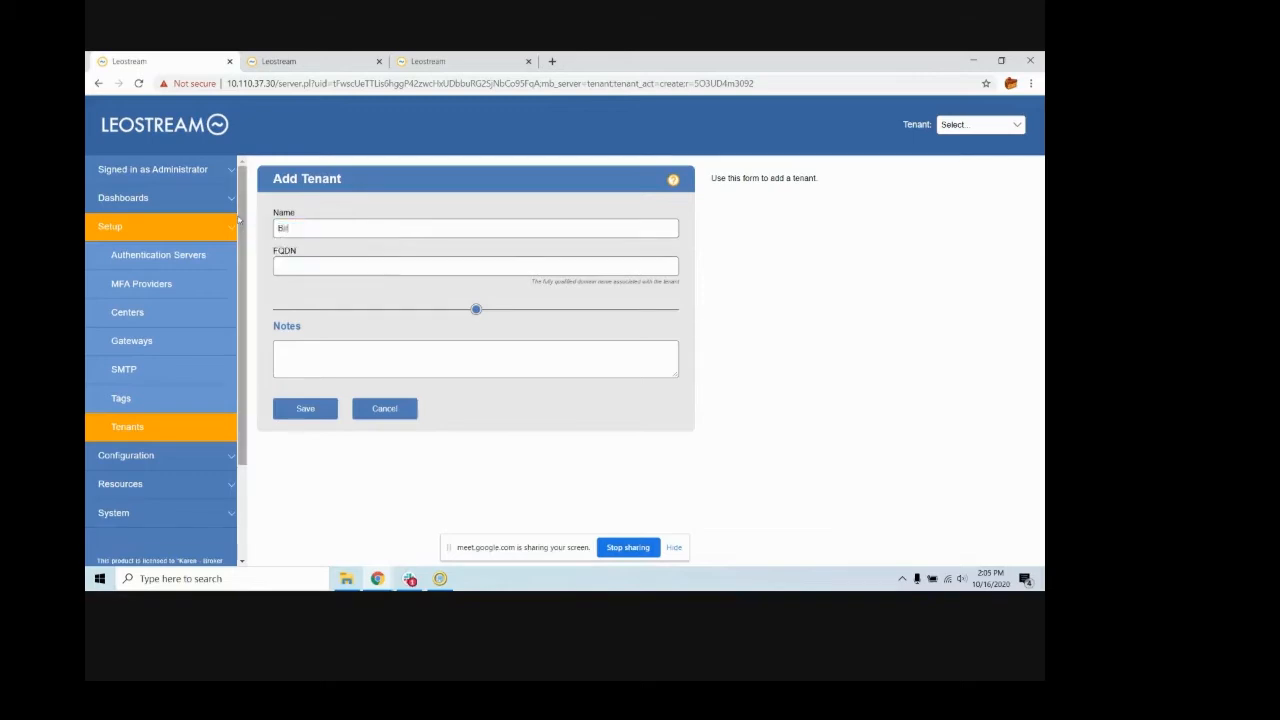
type("rds")
key("Tab")
type("birds.leostream.nl")
left_click(290, 408)
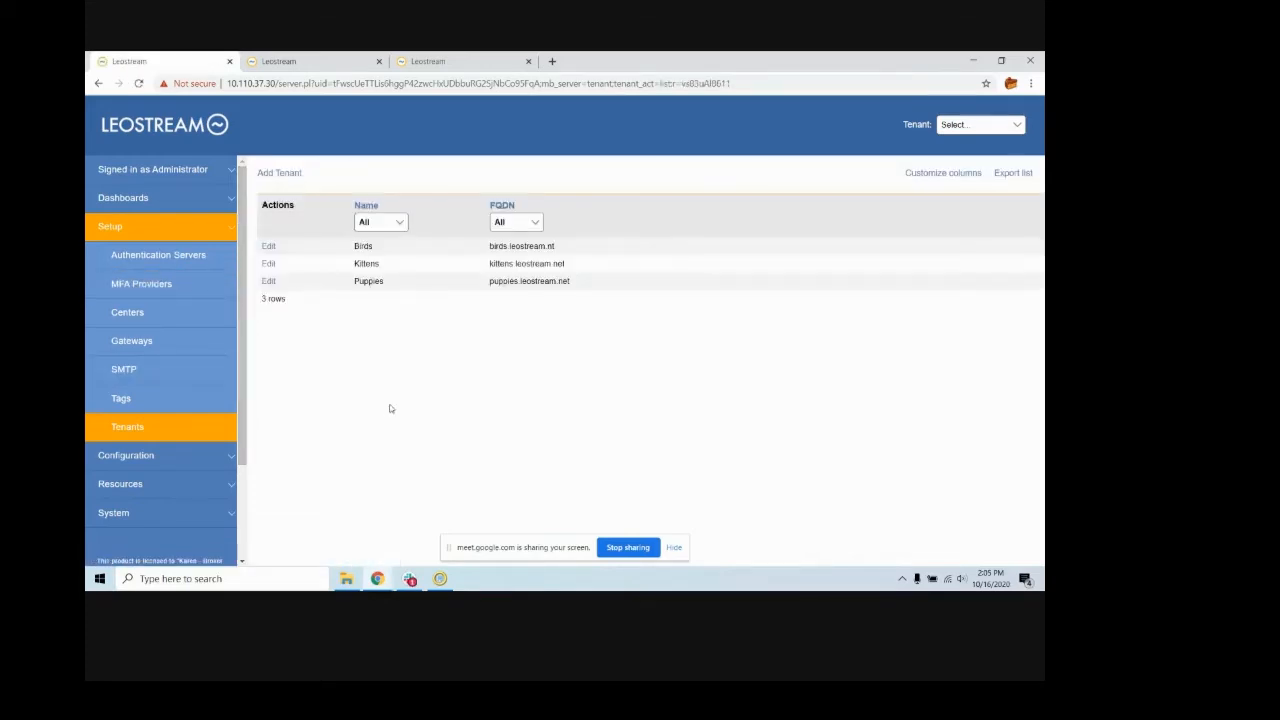
left_click(959, 129)
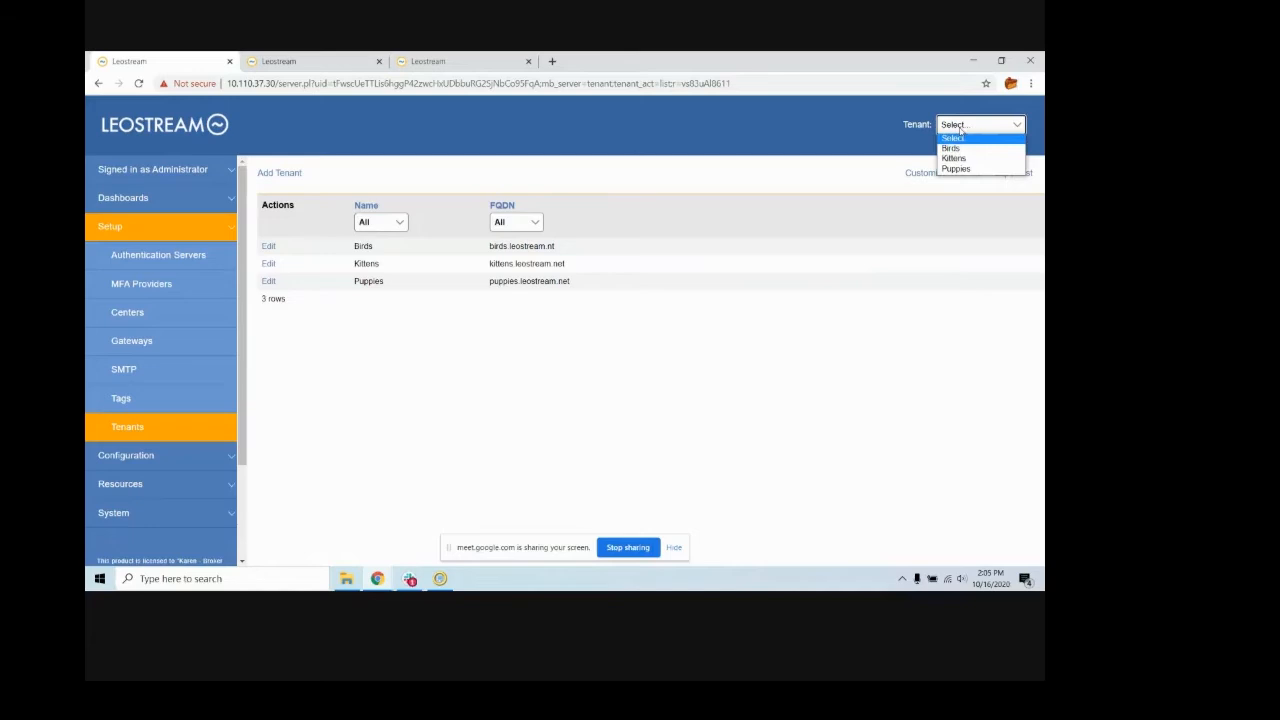
left_click(137, 429)
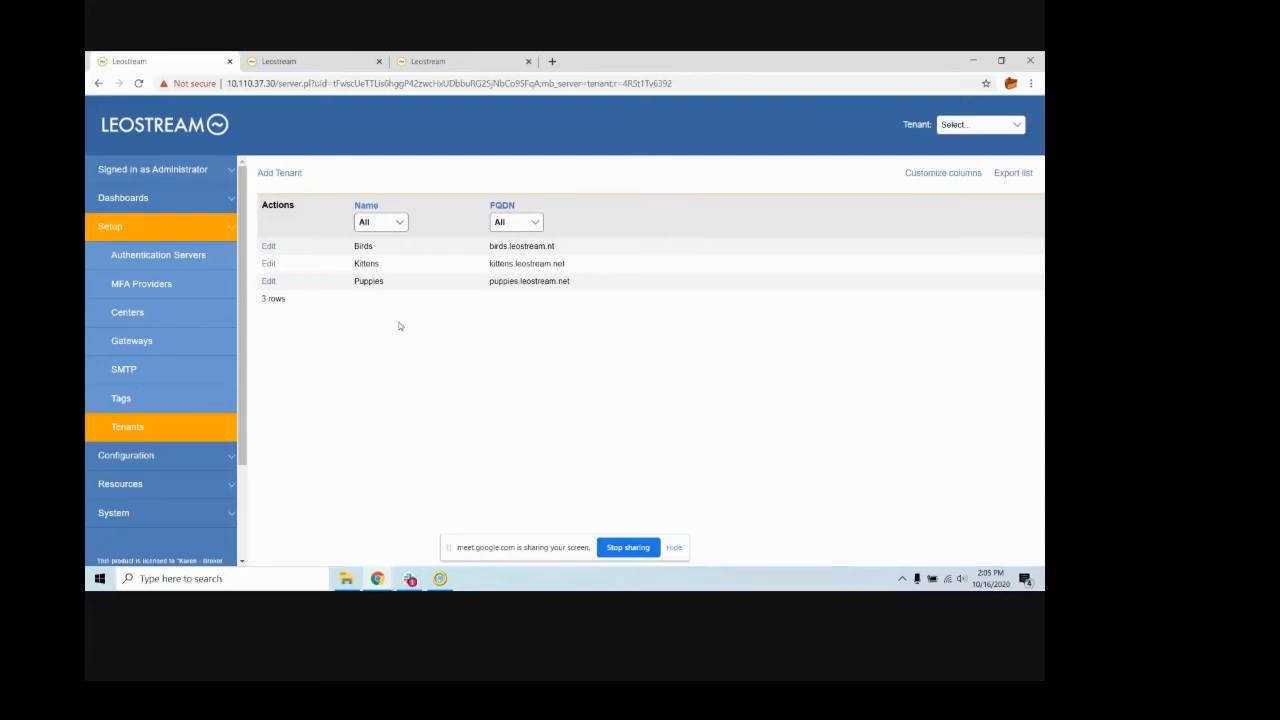
- View the settings of the Puppies authentication server and return to the authentication server list
left_click(105, 252)
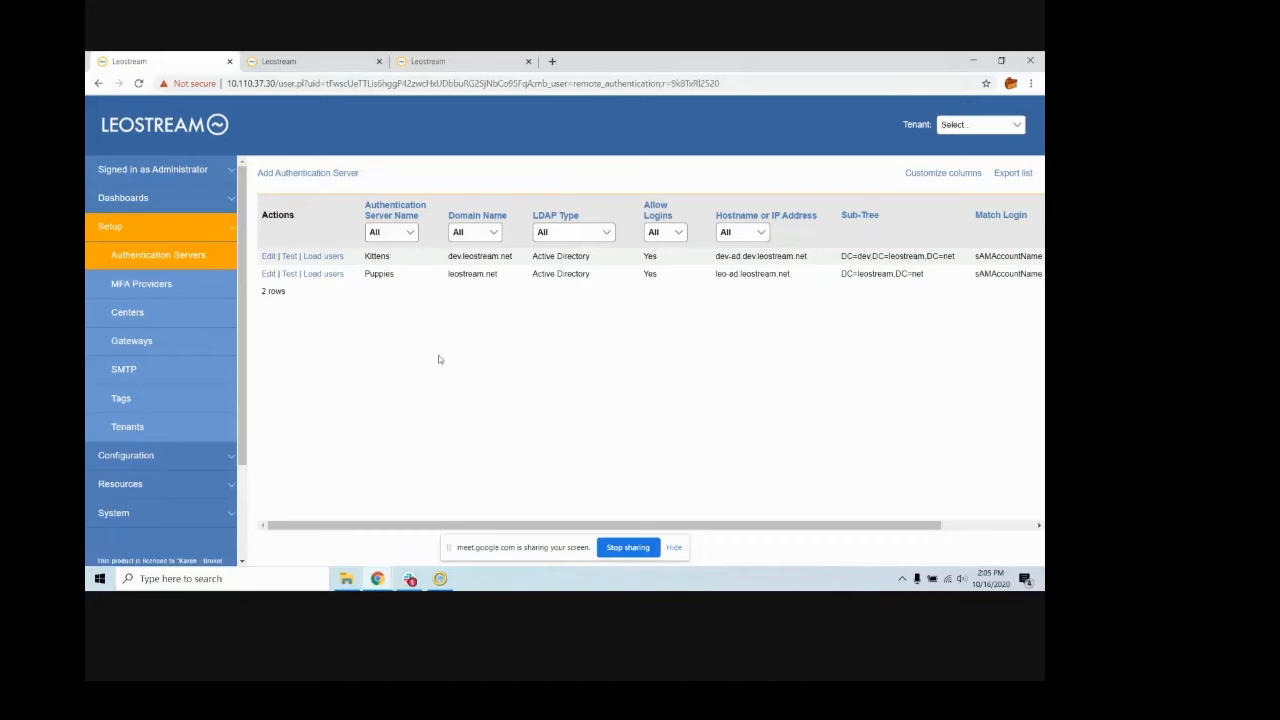
left_click(268, 274)
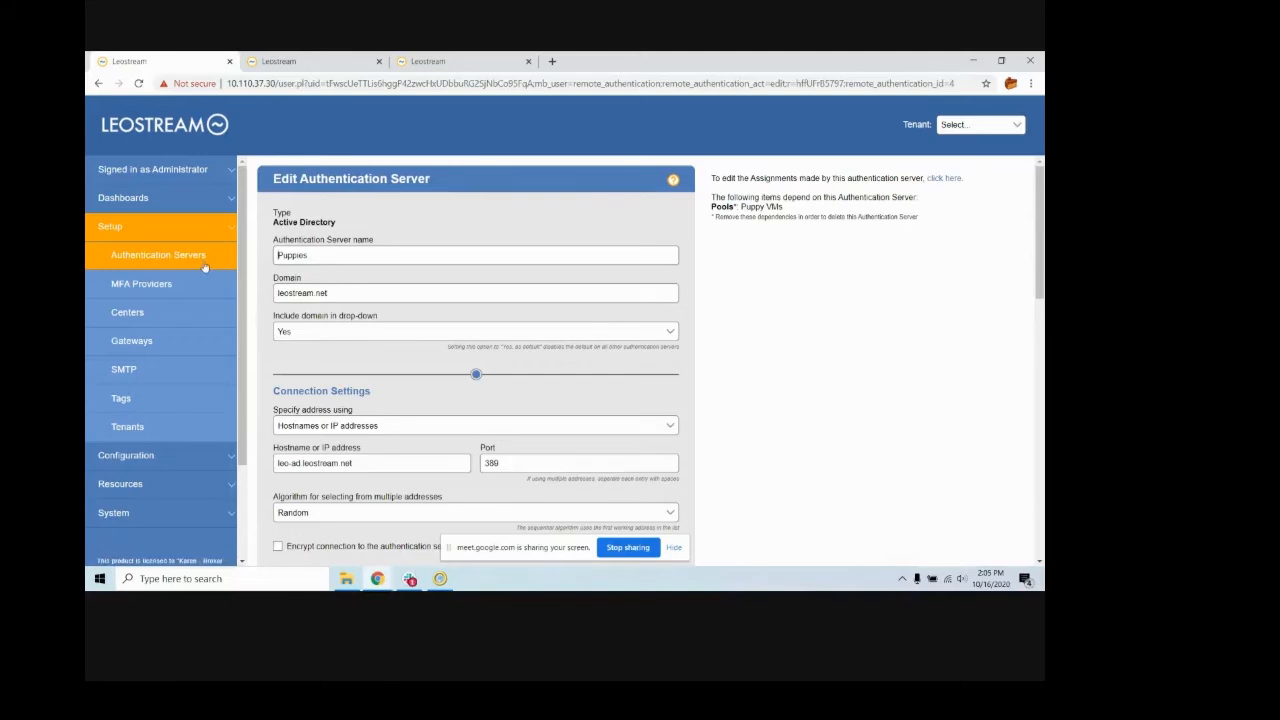
left_click(200, 260)
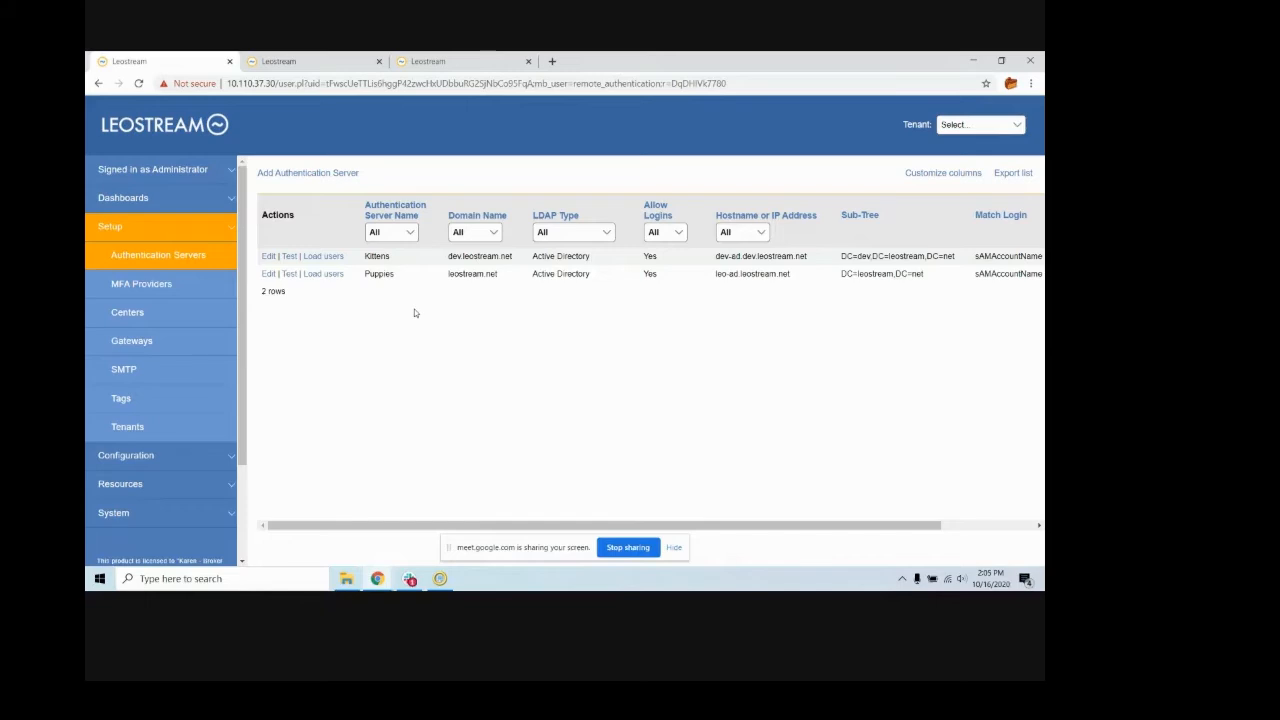
- Look through the form for adding an Active Directory authentication server and leave it without saving
left_click(346, 175)
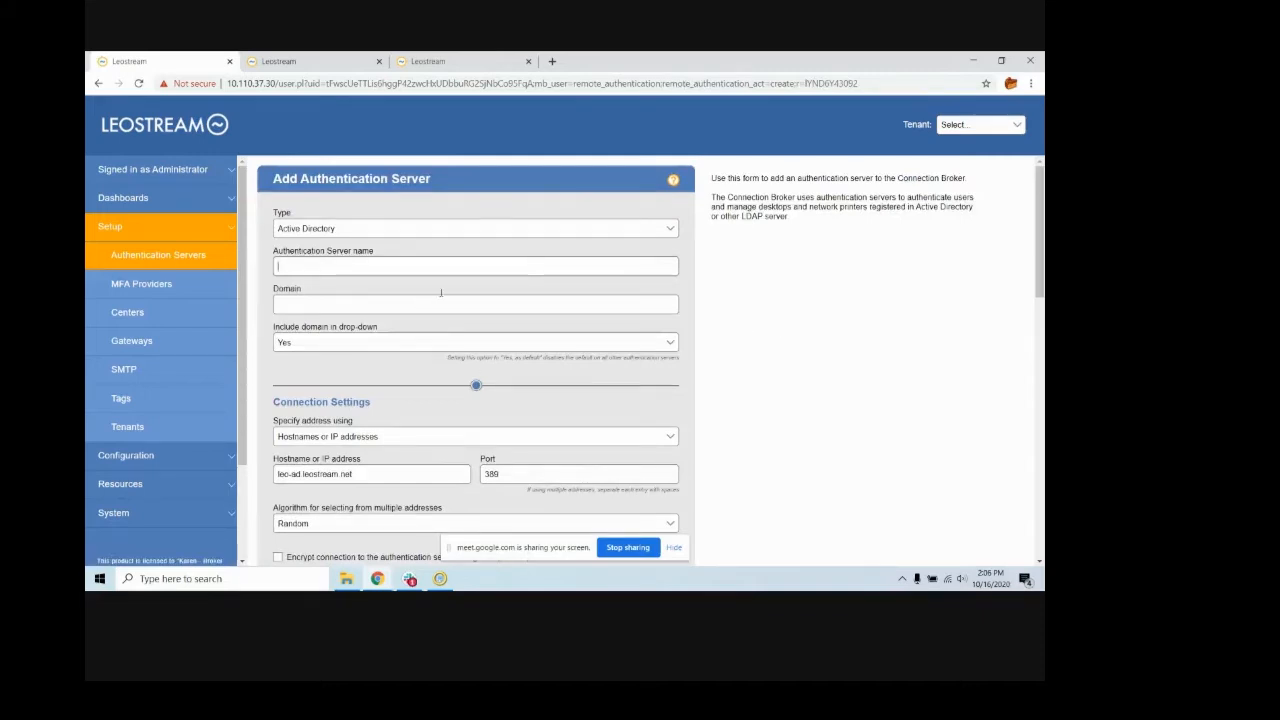
scroll(427, 340, "down", 5)
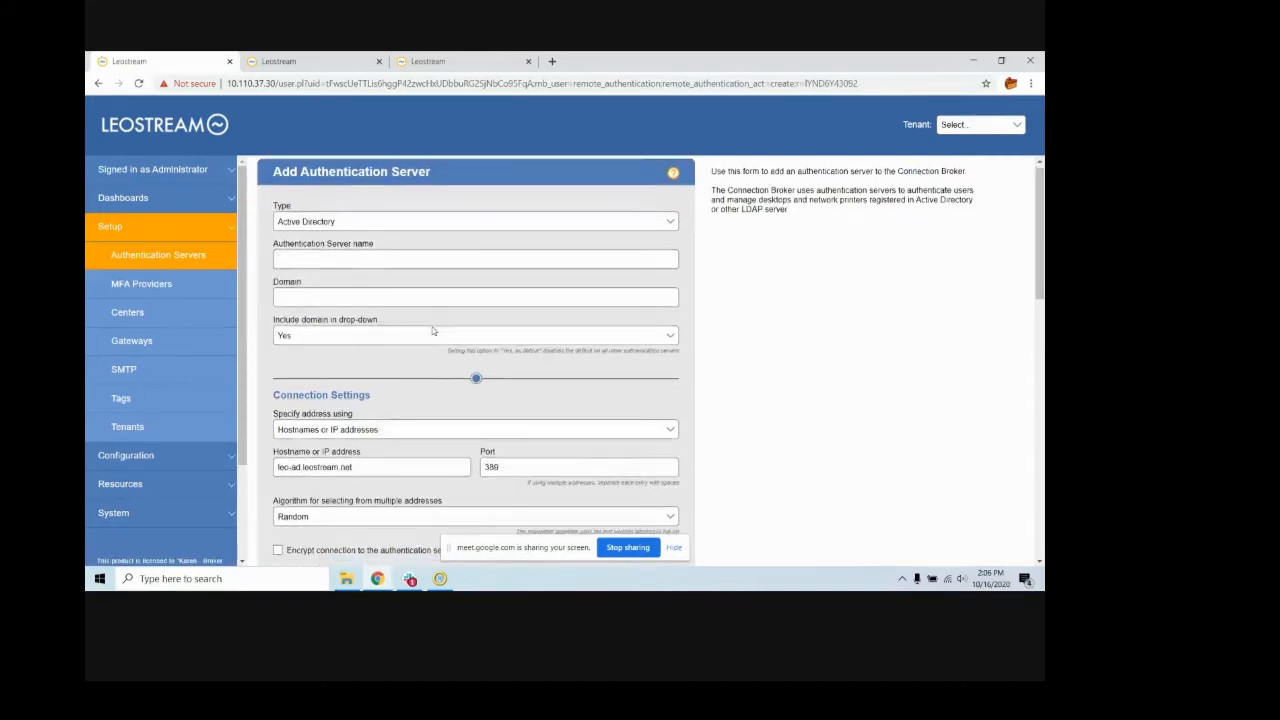
scroll(432, 330, "down", 3)
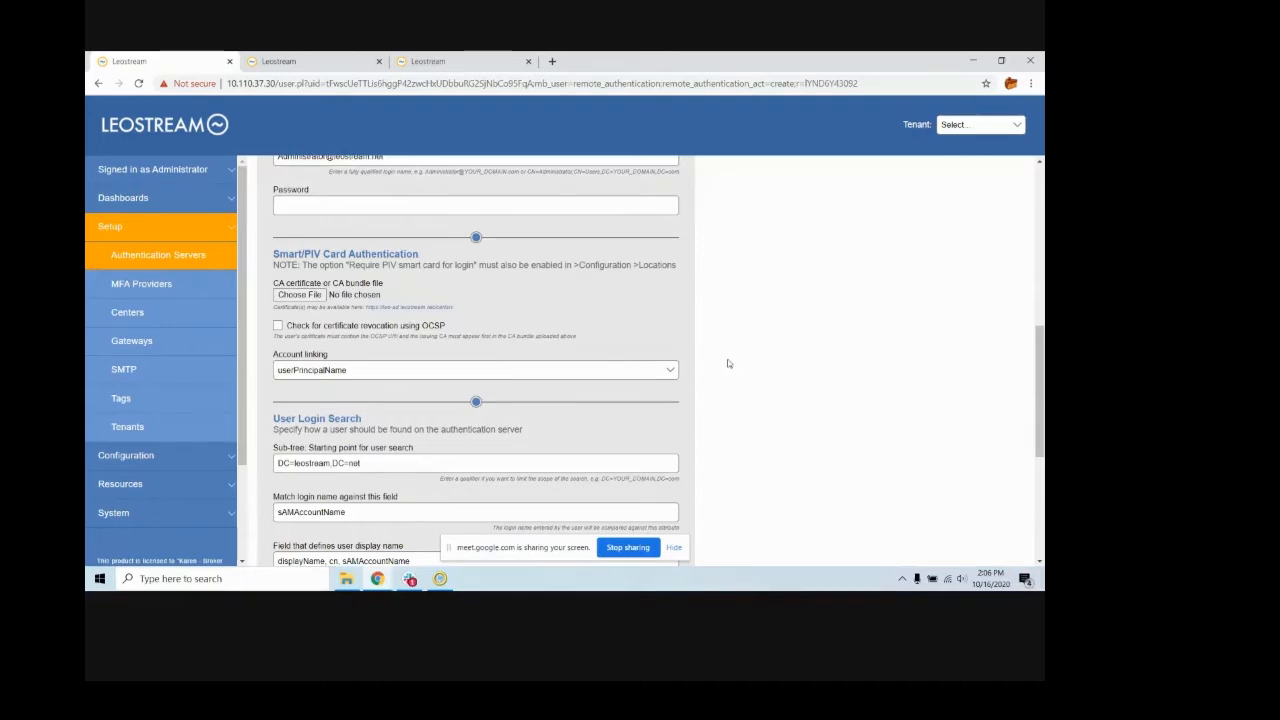
left_click(125, 258)
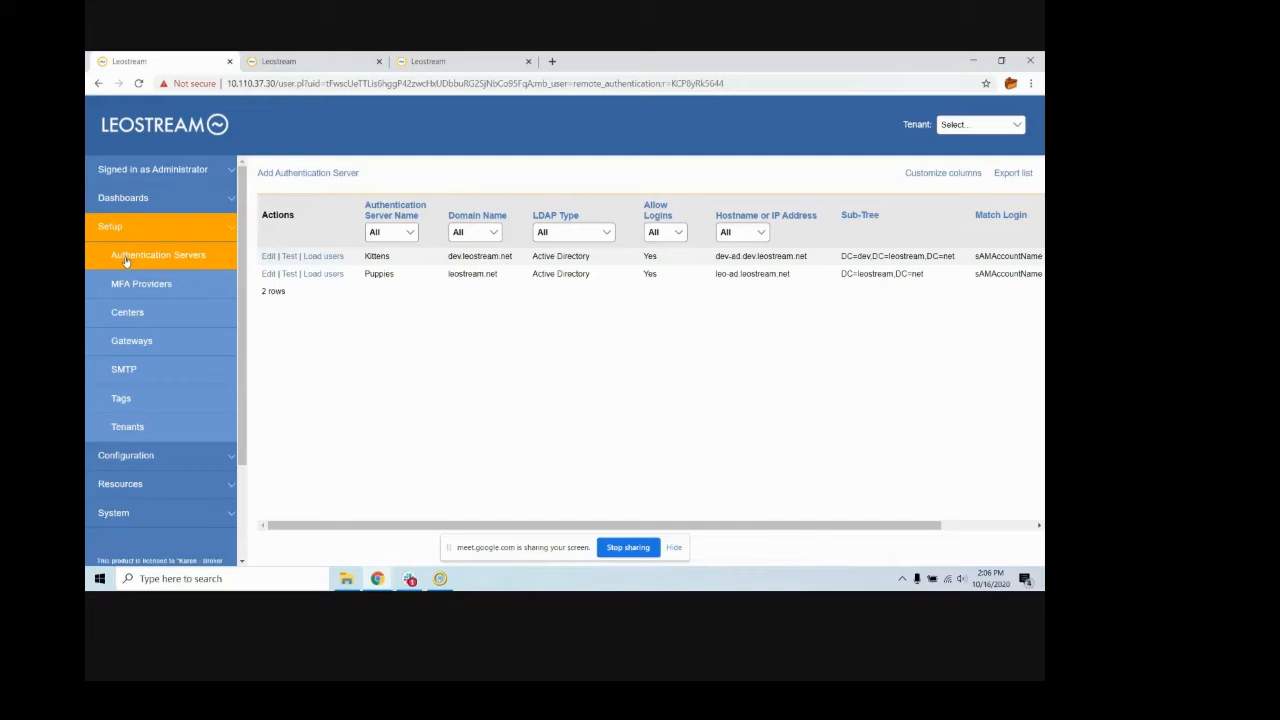
- Show the list of configured desktop pools and take a look at the Puppies tenant's sign-in page
left_click(135, 456)
left_click(128, 285)
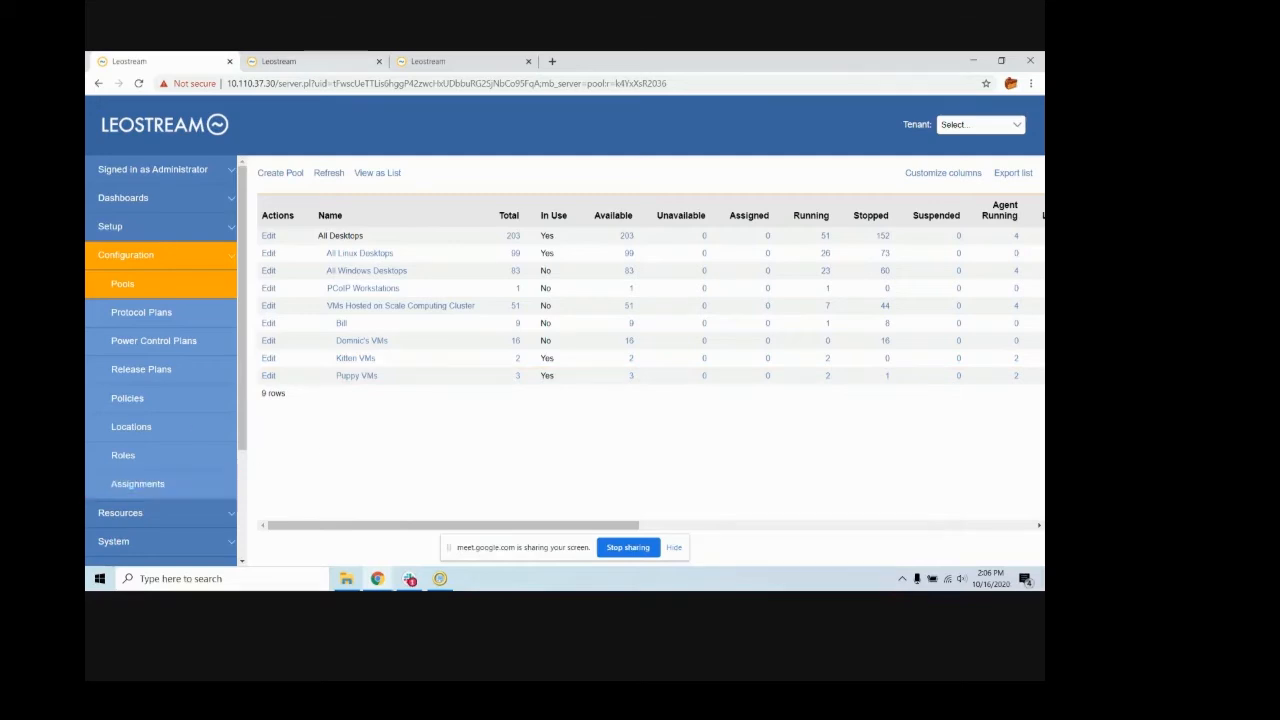
left_click(310, 62)
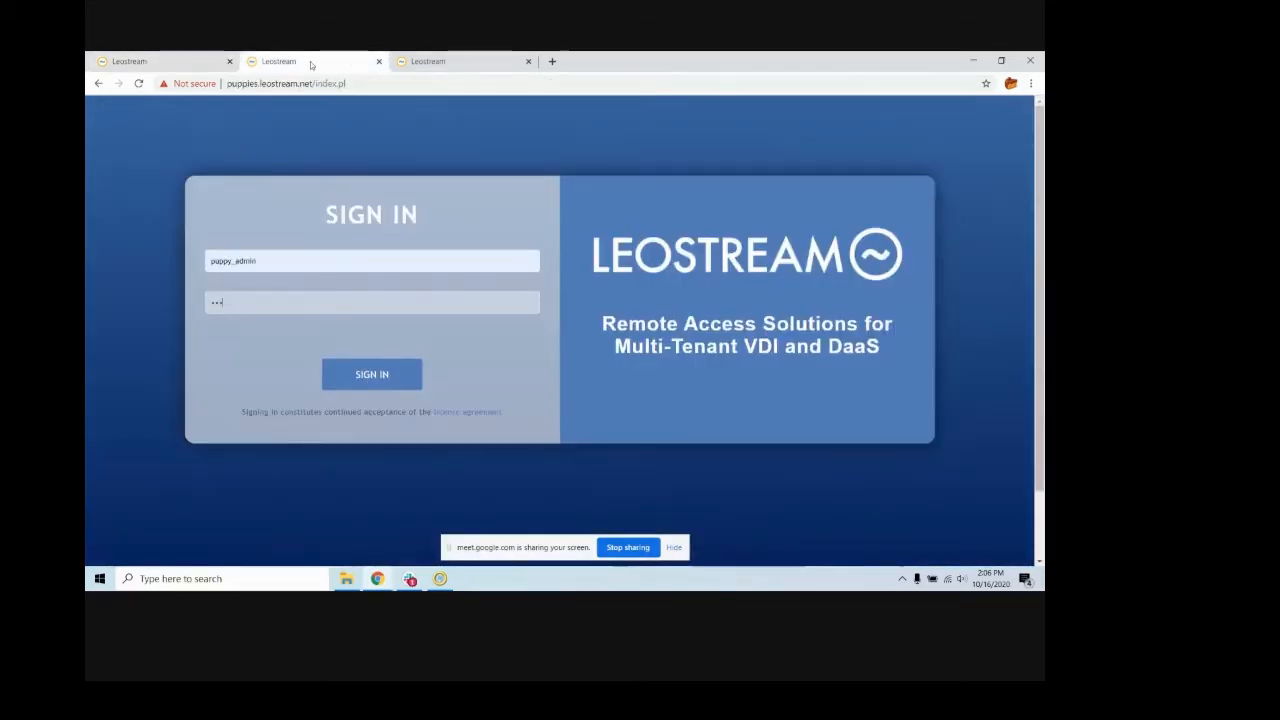
left_click(190, 61)
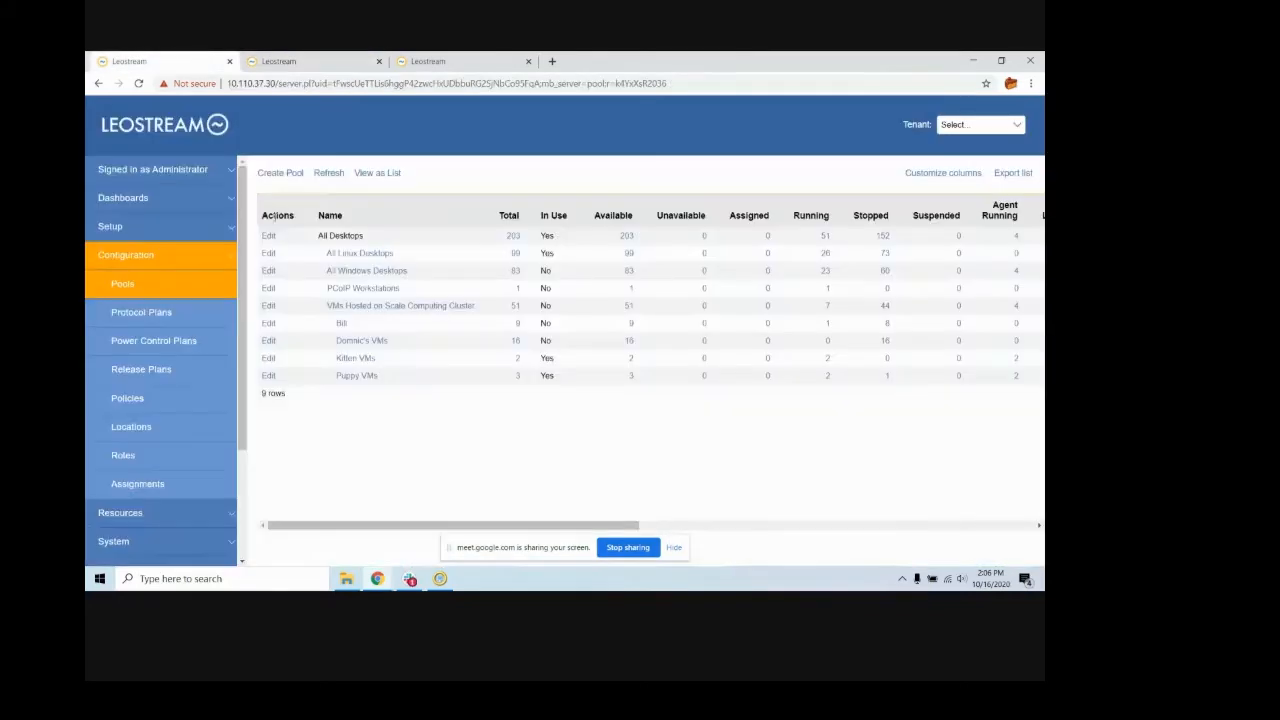
- Examine the Tenant Admin Role's session, administrator web interface, setup, configuration and desktop pool permissions
left_click(143, 456)
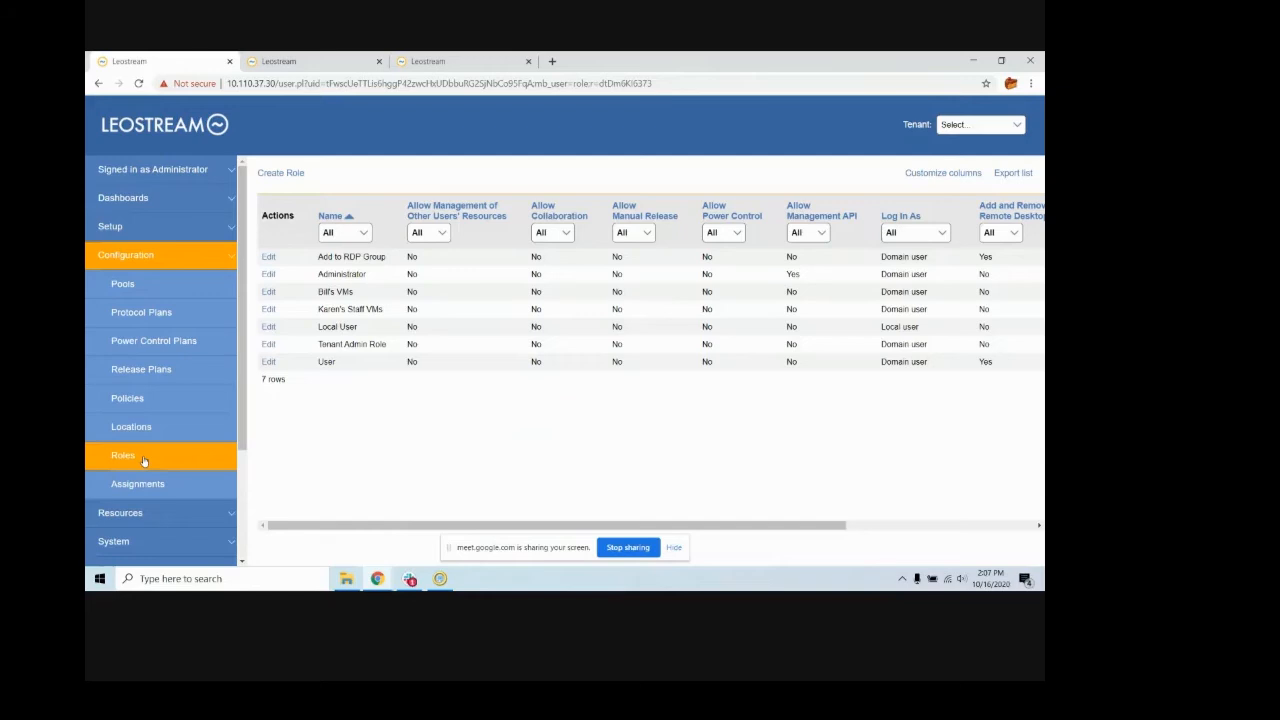
left_click(266, 345)
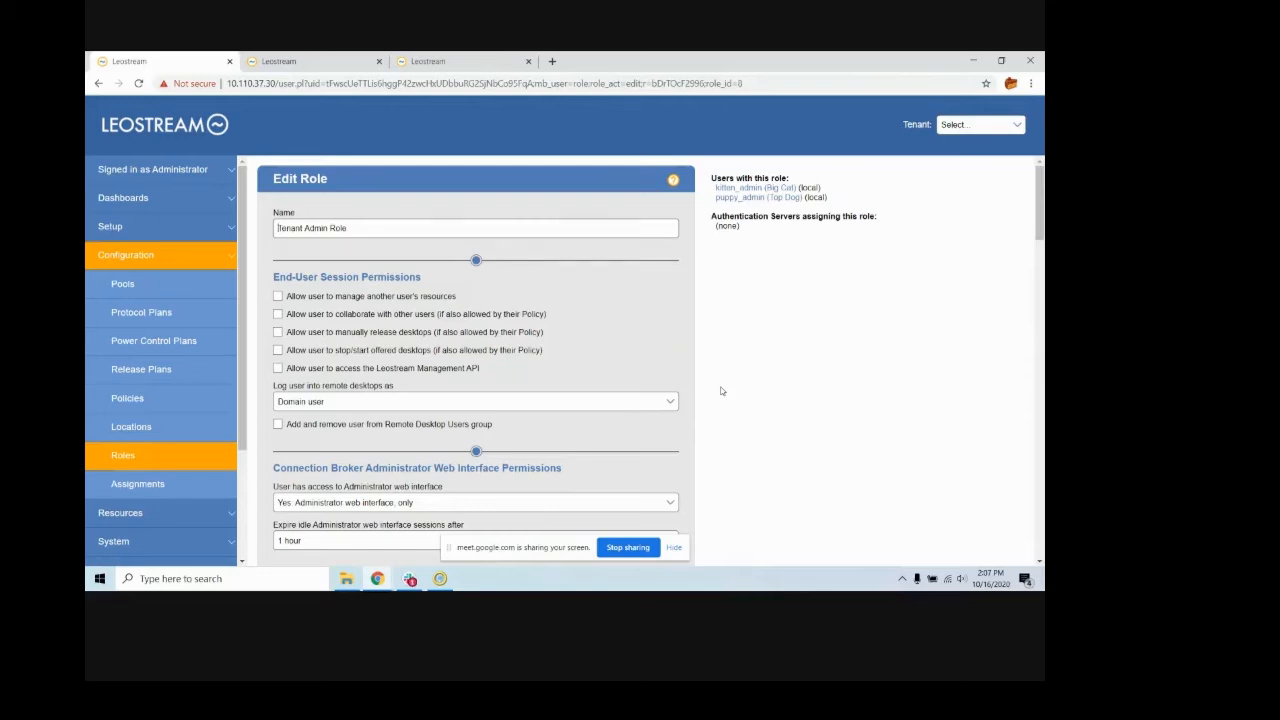
scroll(715, 394, "down", 2)
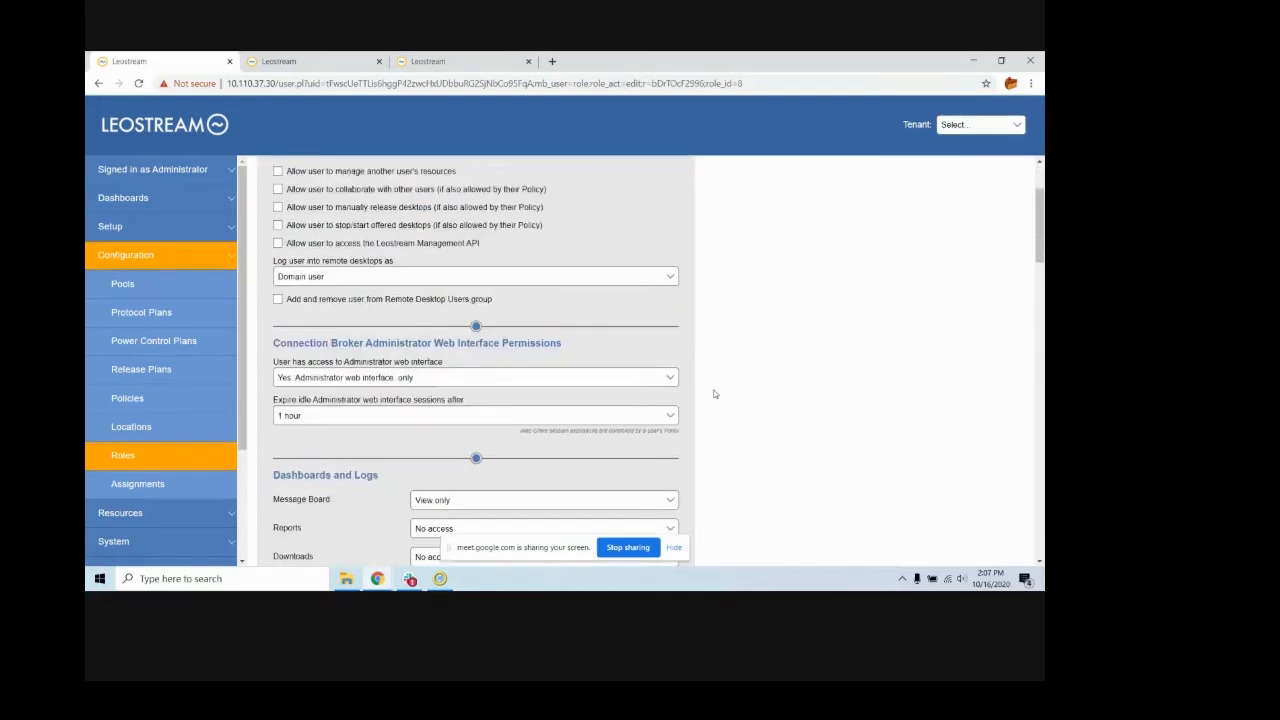
scroll(715, 394, "down", 1)
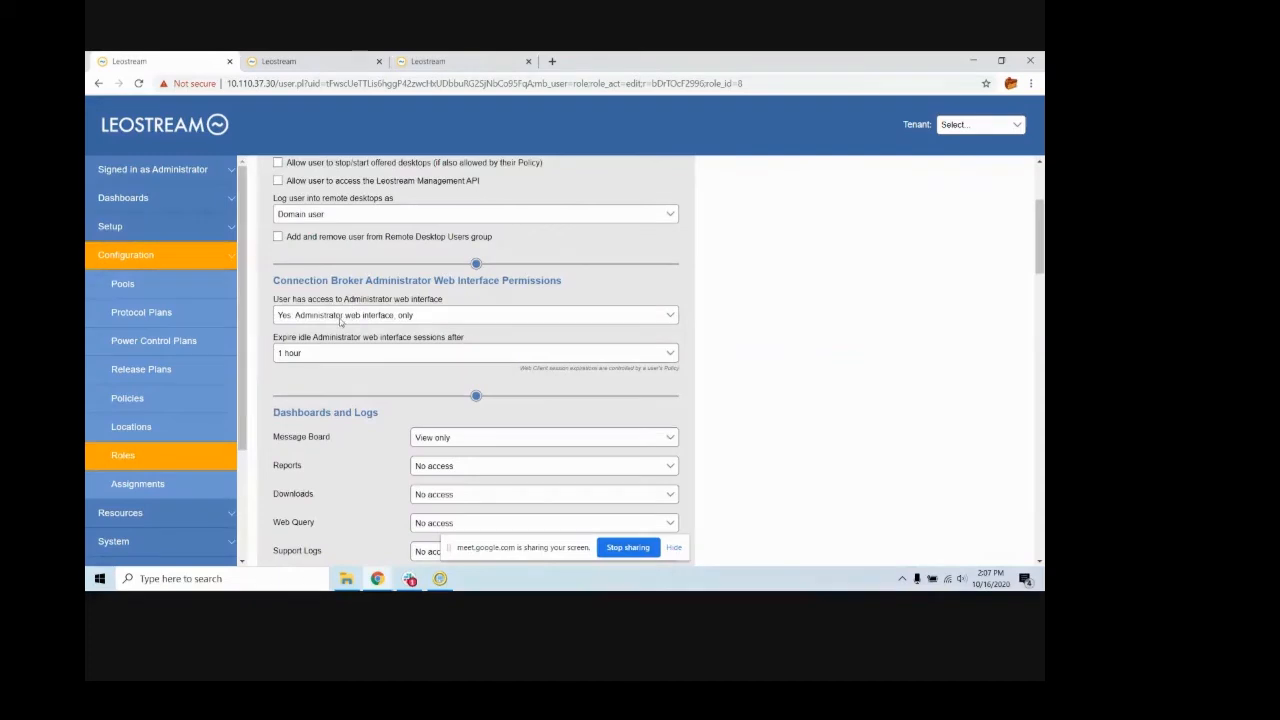
scroll(873, 392, "down", 3)
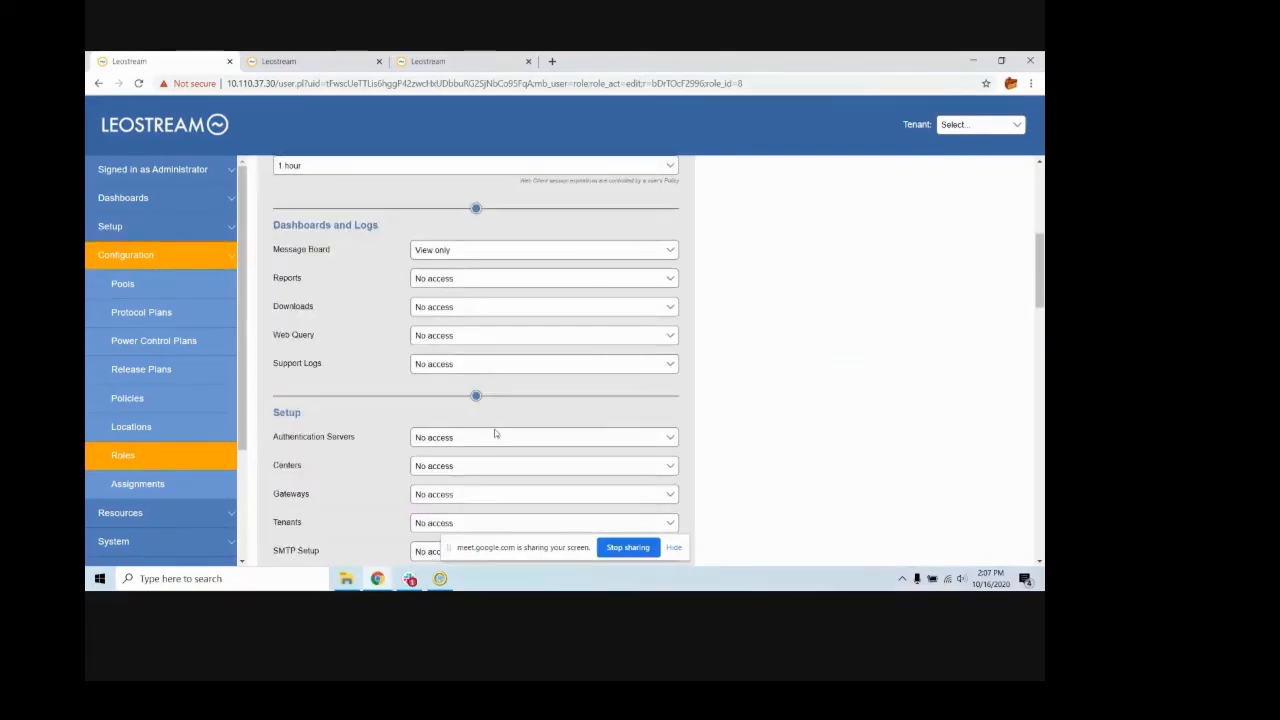
scroll(494, 434, "down", 2)
scroll(494, 434, "down", 8)
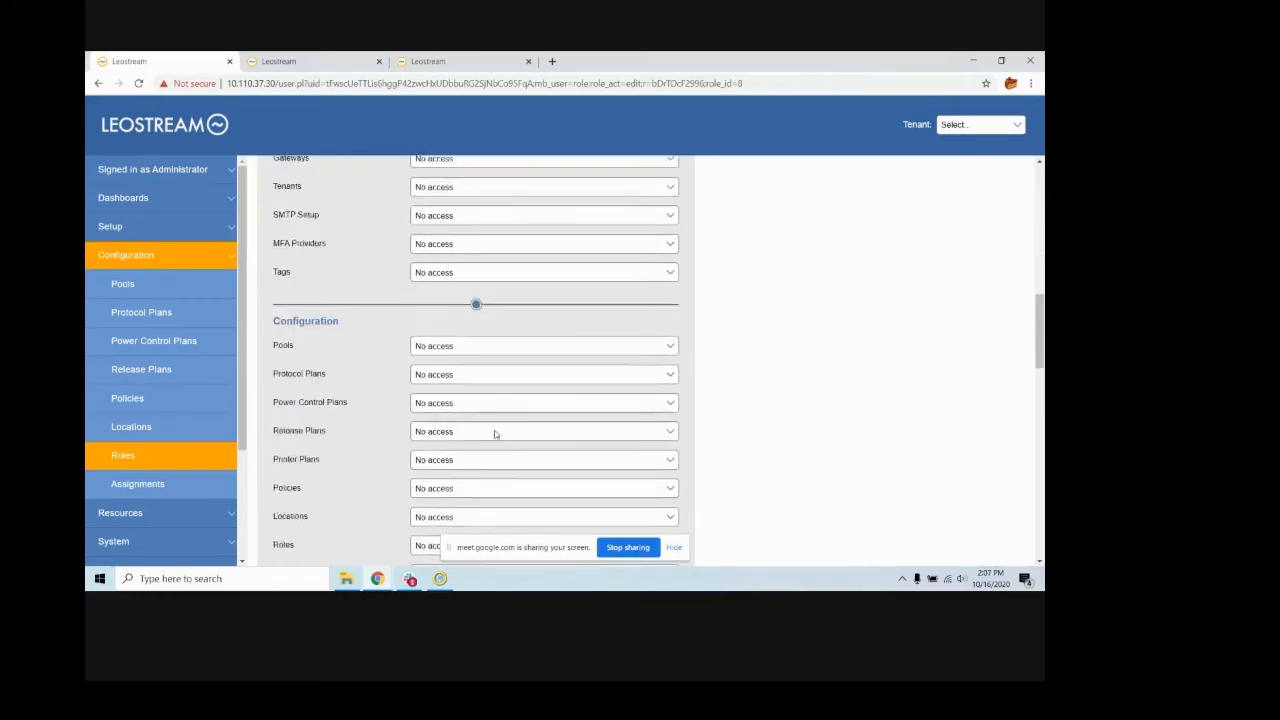
scroll(494, 434, "down", 1)
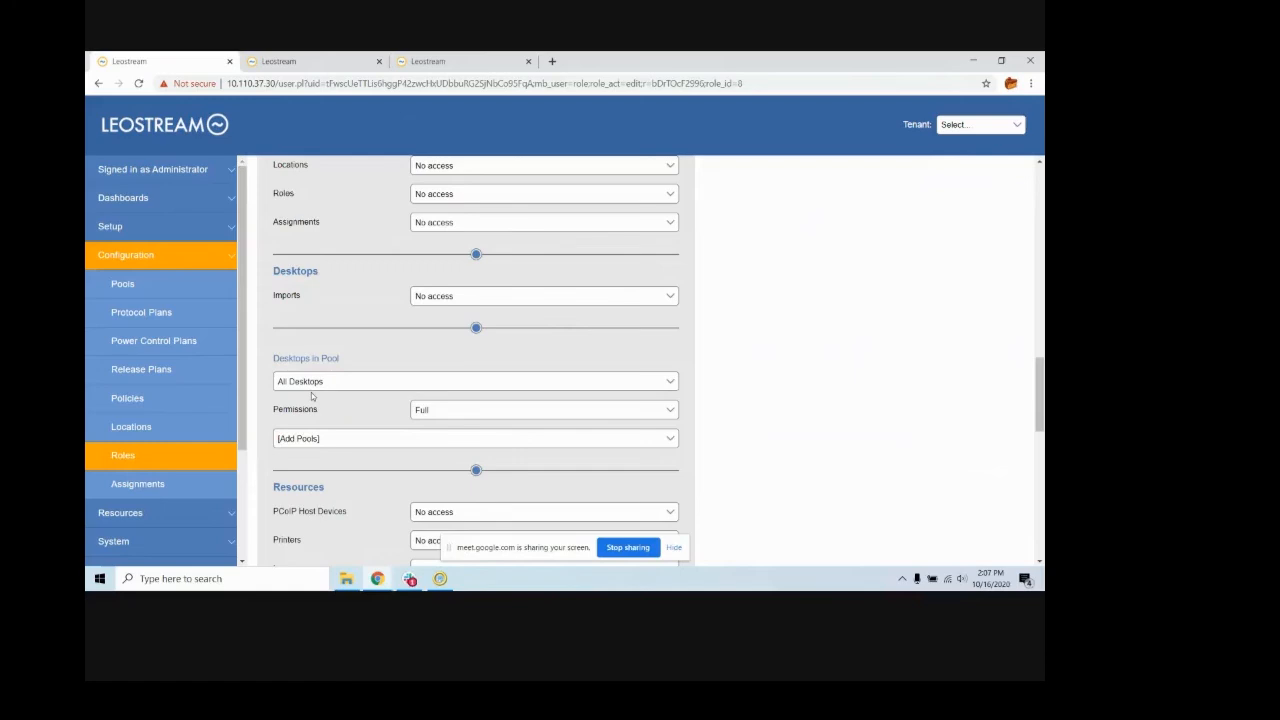
- Check the Puppies sign-in page, then view the puppy_admin user's login credentials, role and policy settings in the main broker
left_click(297, 64)
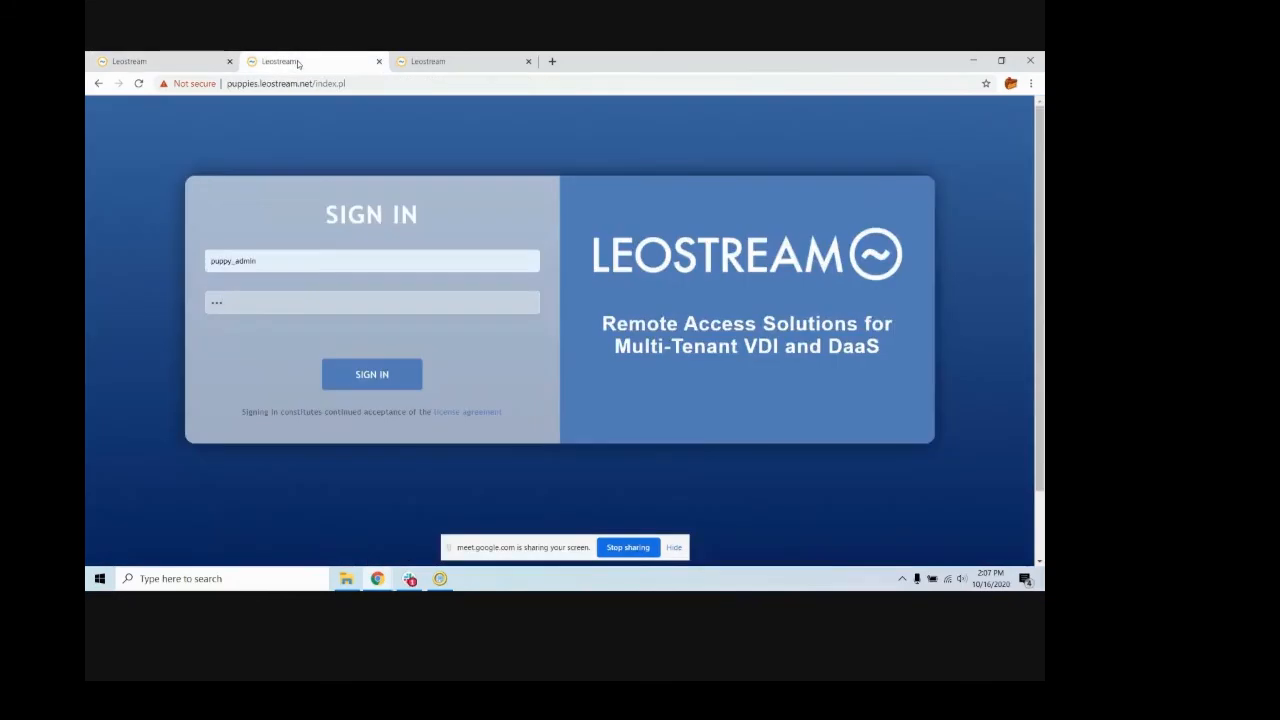
left_click(190, 68)
left_click(123, 398)
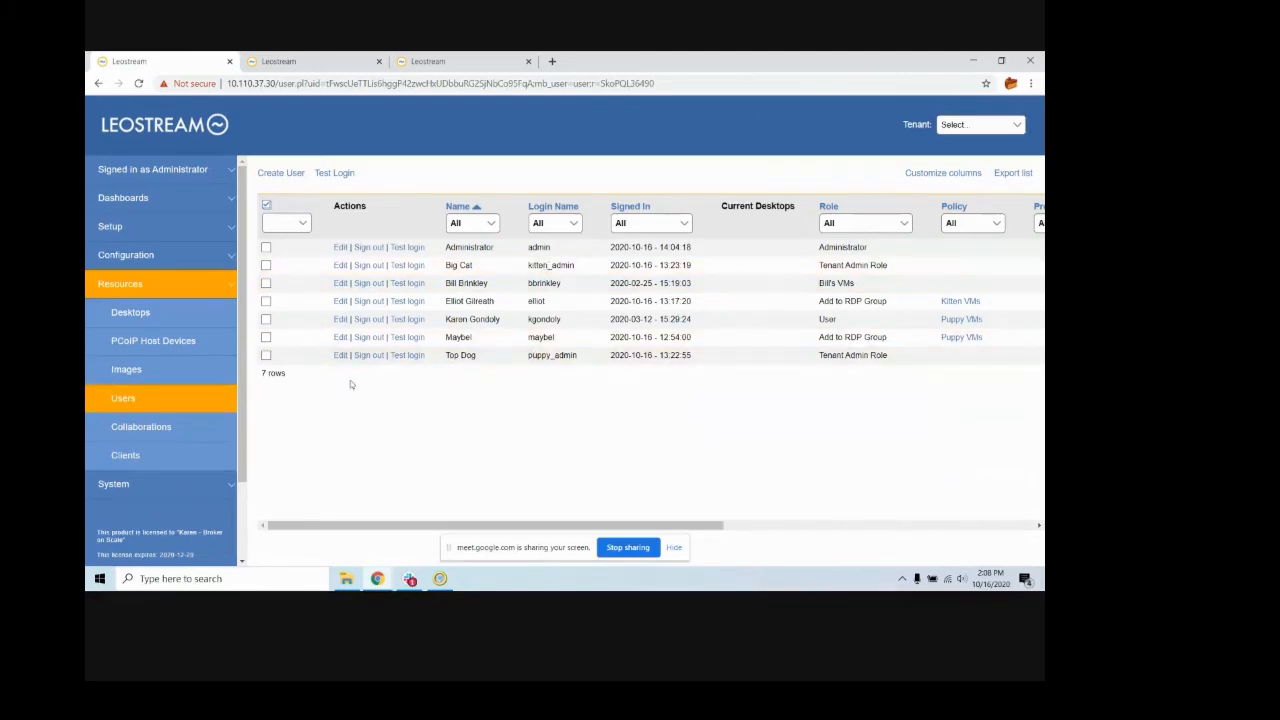
left_click(340, 355)
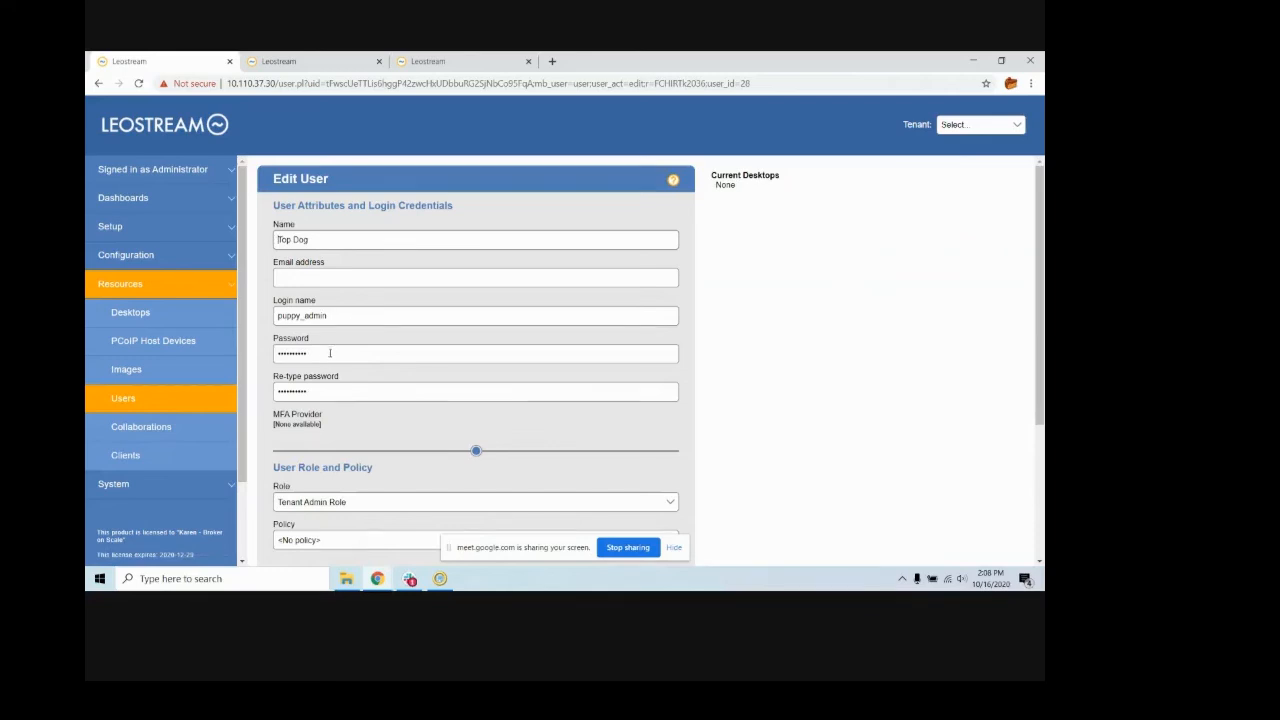
scroll(330, 353, "down", 2)
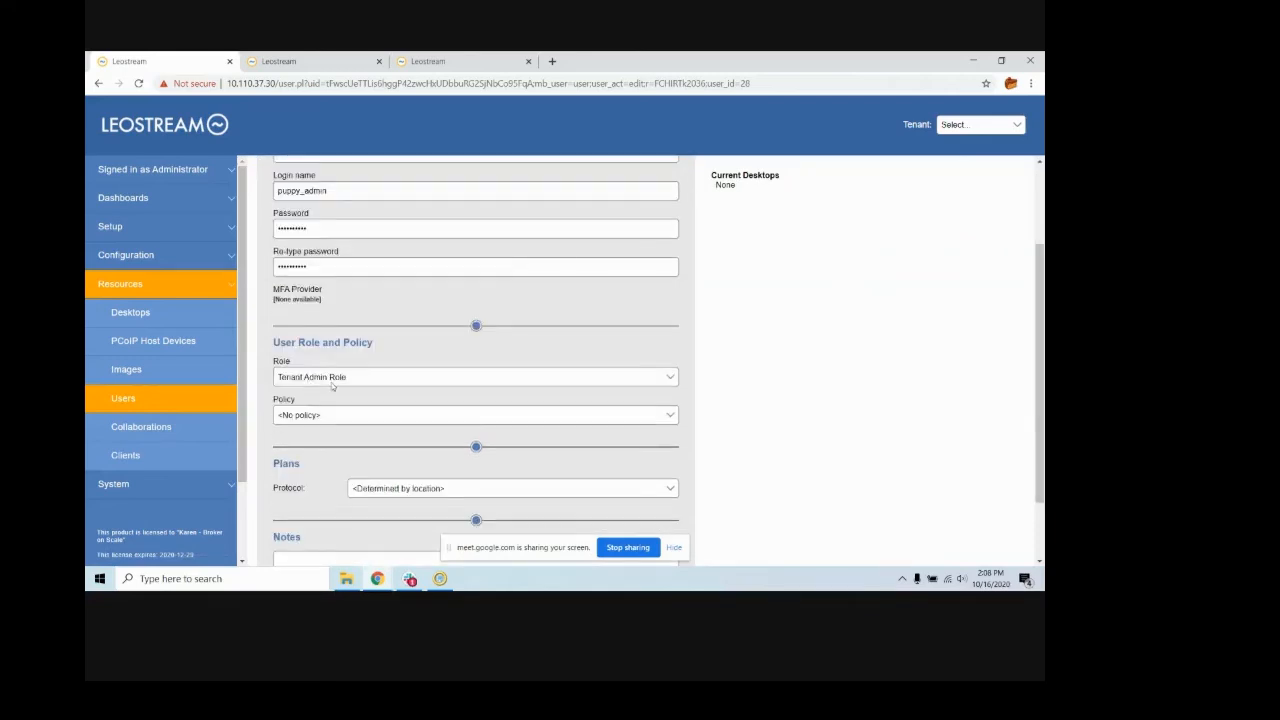
- Sign in to the Puppies tenant's site as puppy_admin and open the tenant's list of desktops
left_click(284, 62)
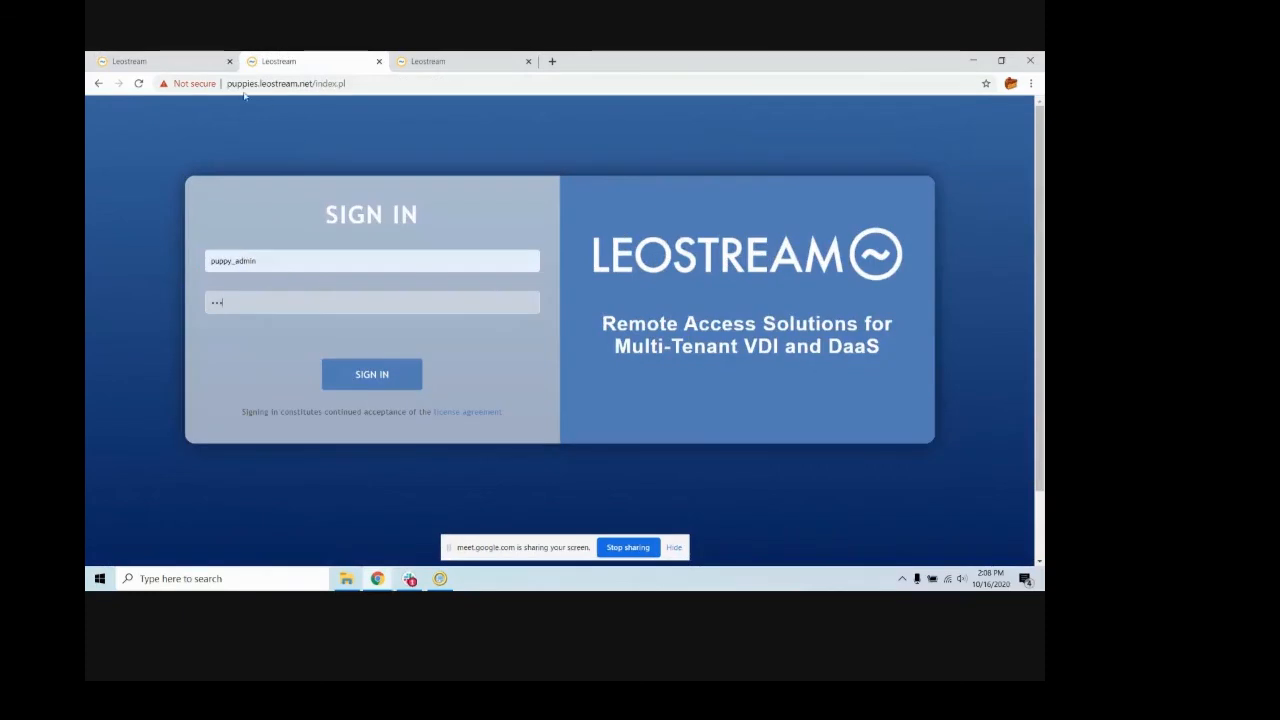
left_click(386, 378)
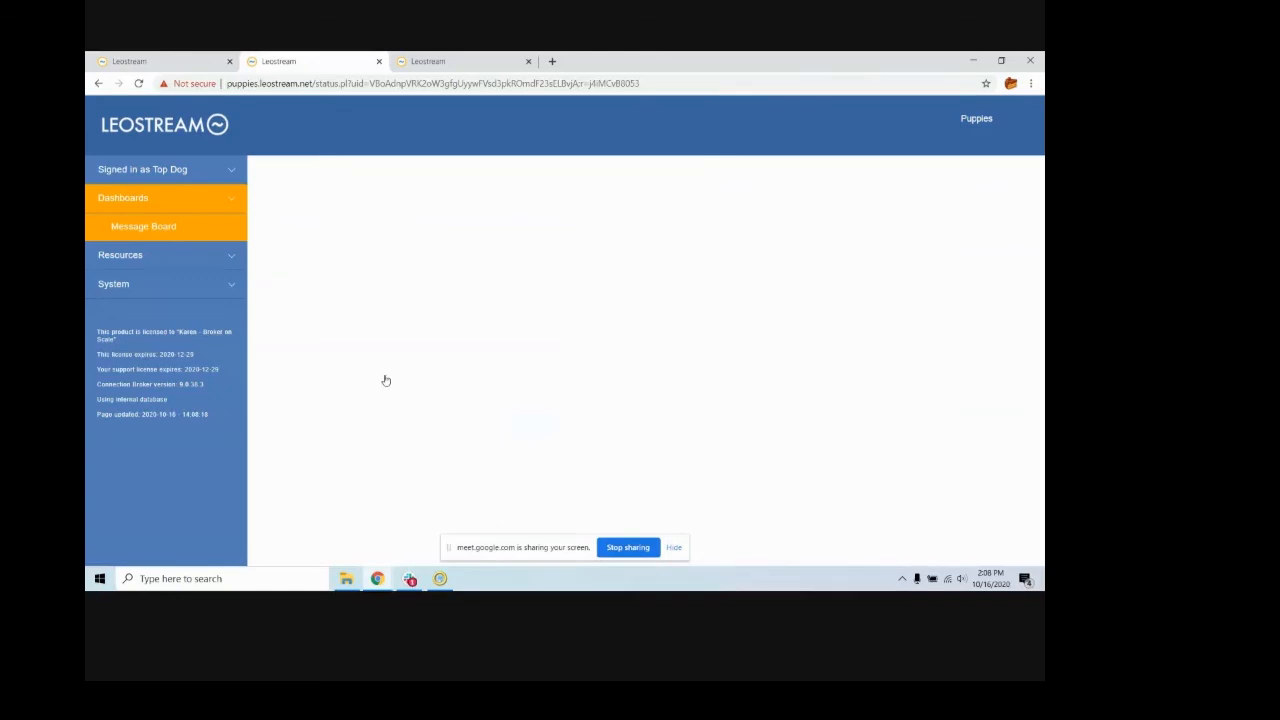
left_click(166, 252)
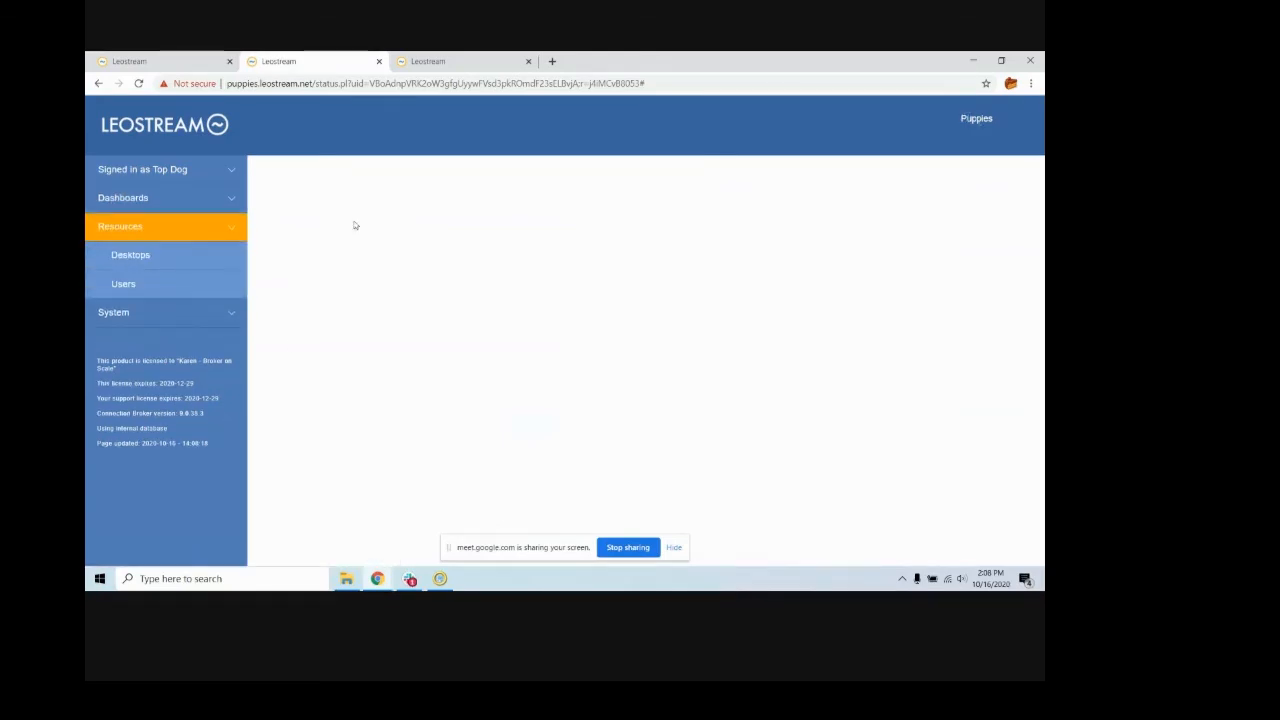
left_click(140, 257)
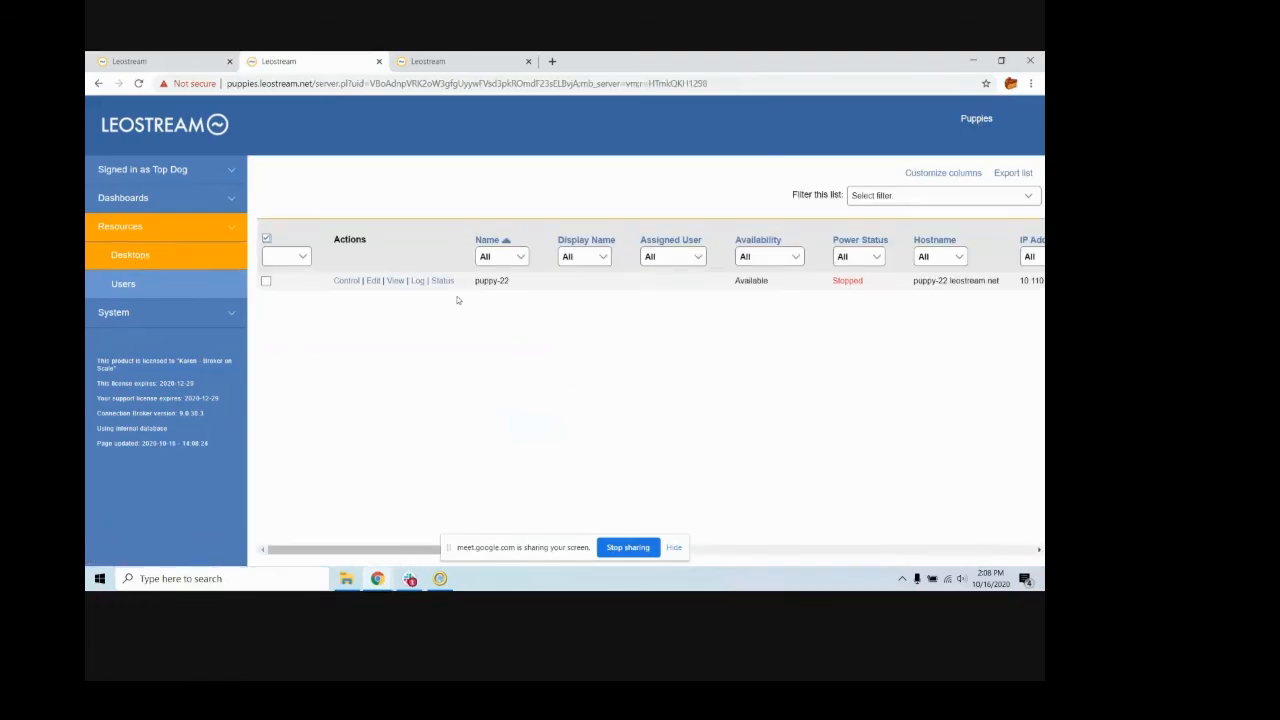
- View the Puppies tenant's list of users, and return to its list of desktops
left_click(215, 286)
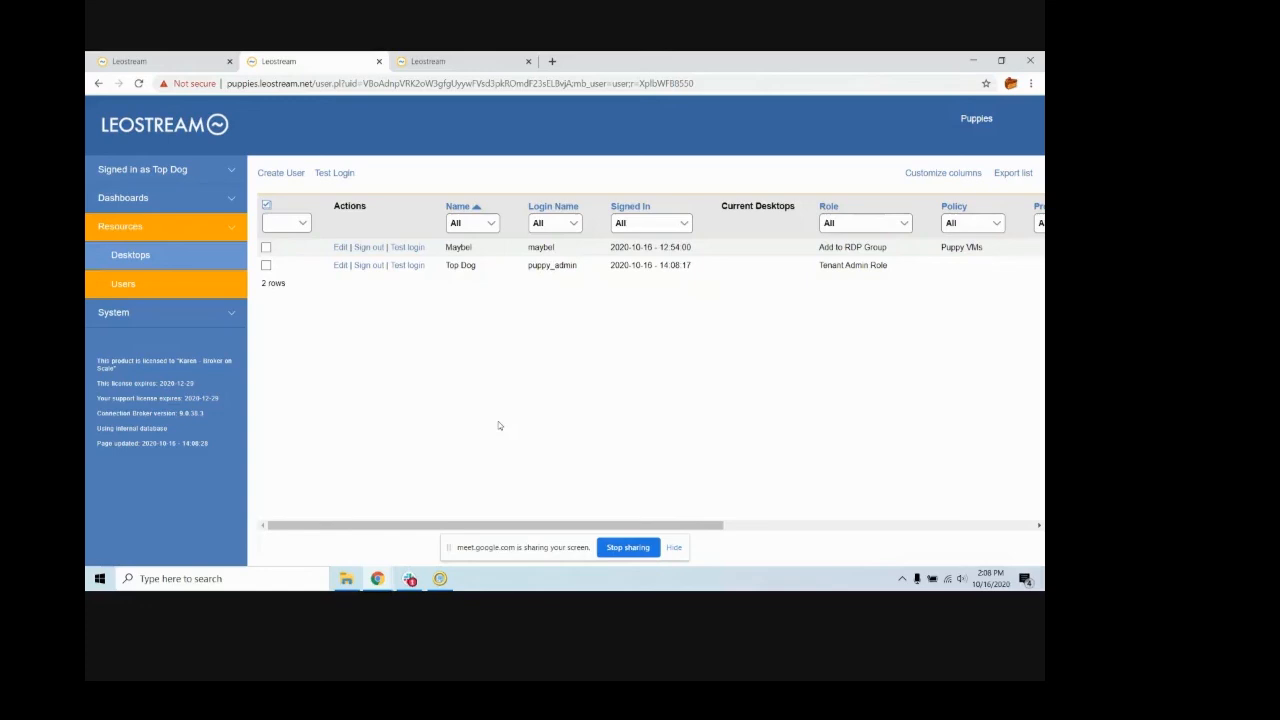
left_click(135, 256)
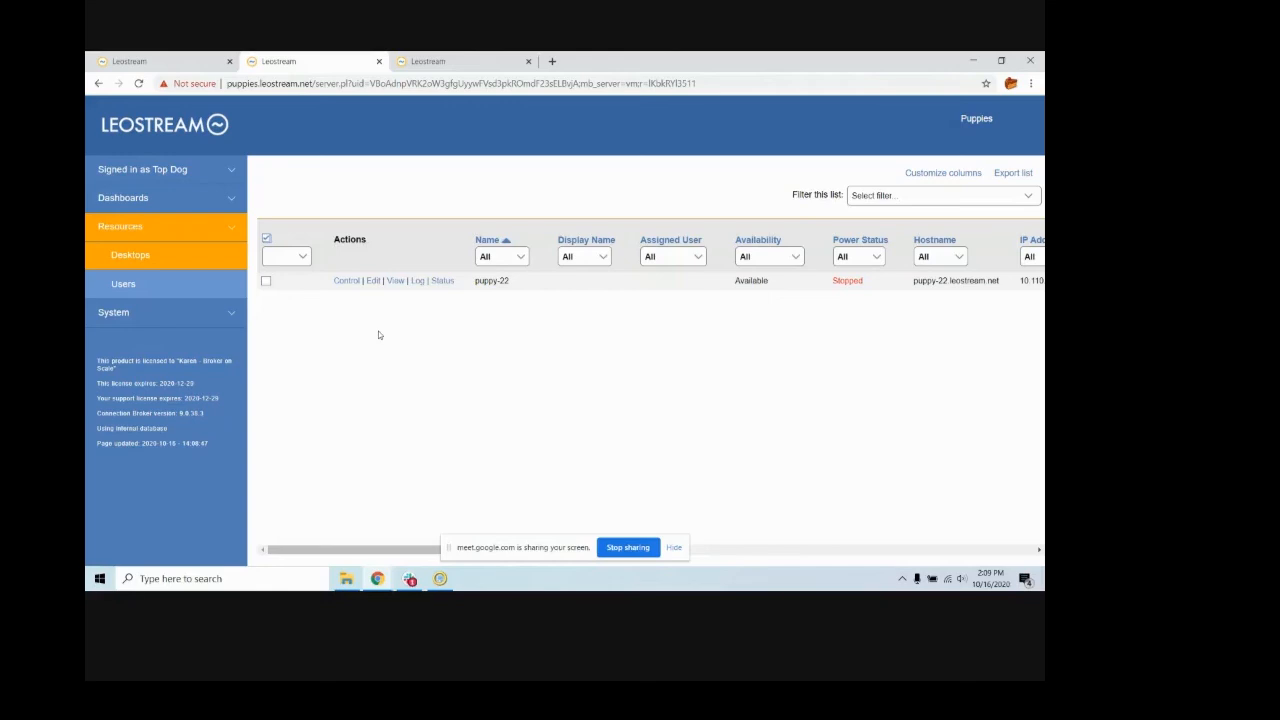
- Sign in to the Kittens tenant's site as kitten_admin and view the tenant's desktops and users lists
left_click(428, 61)
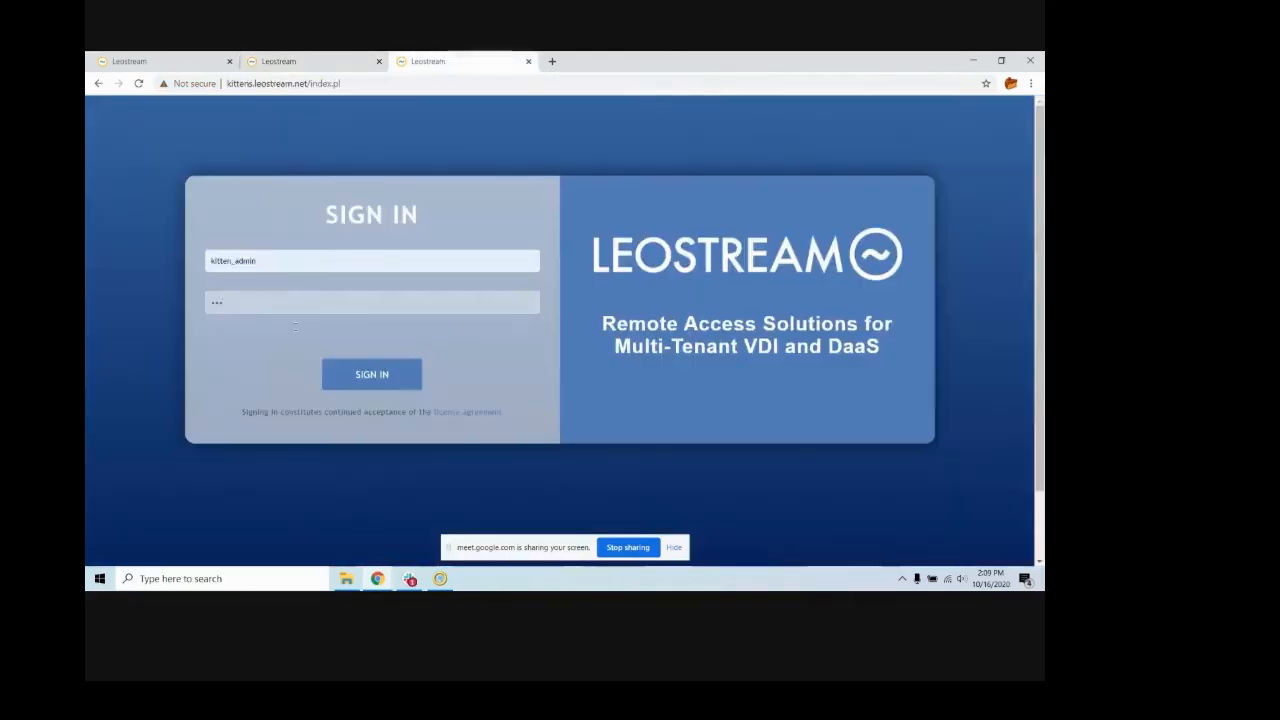
left_click(379, 378)
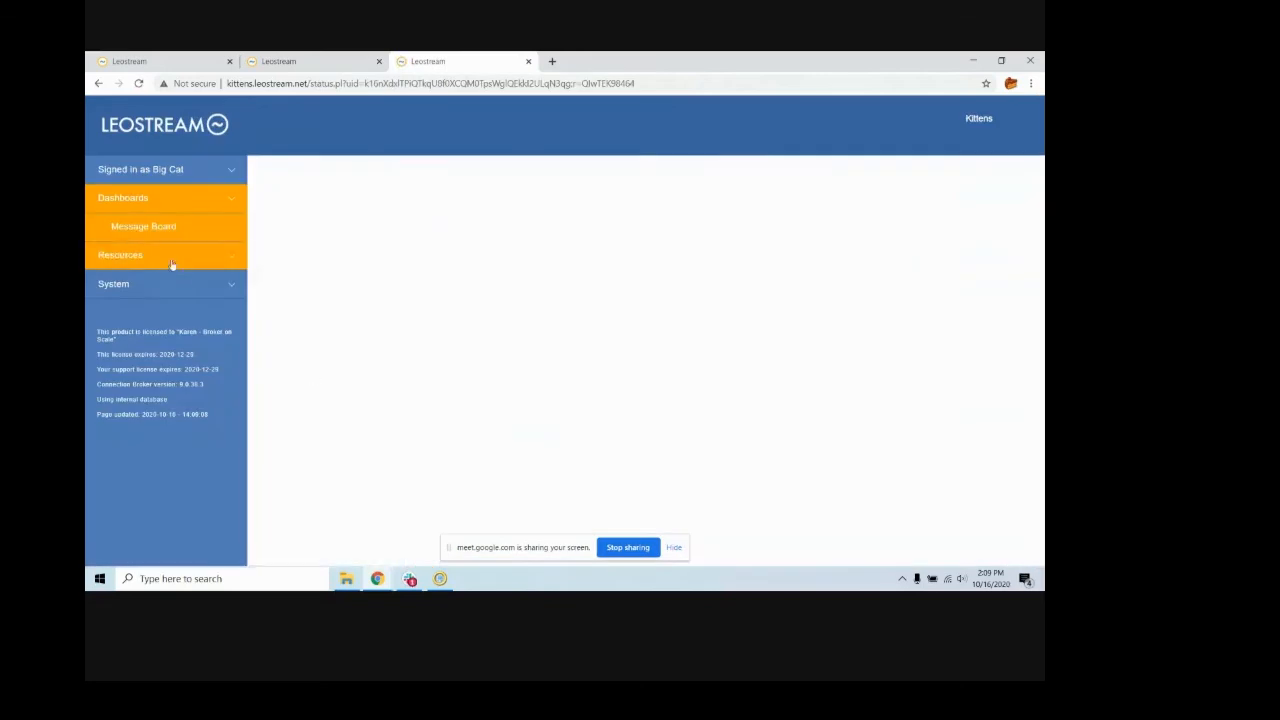
left_click(158, 267)
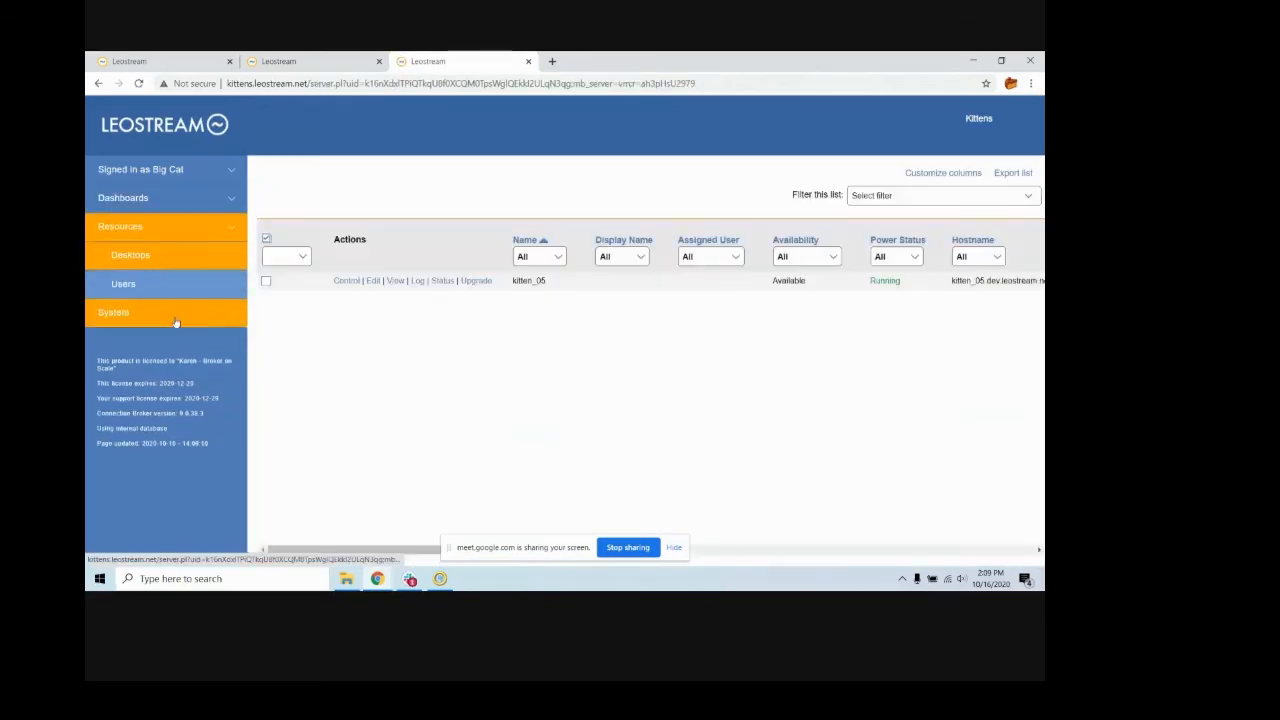
left_click(123, 284)
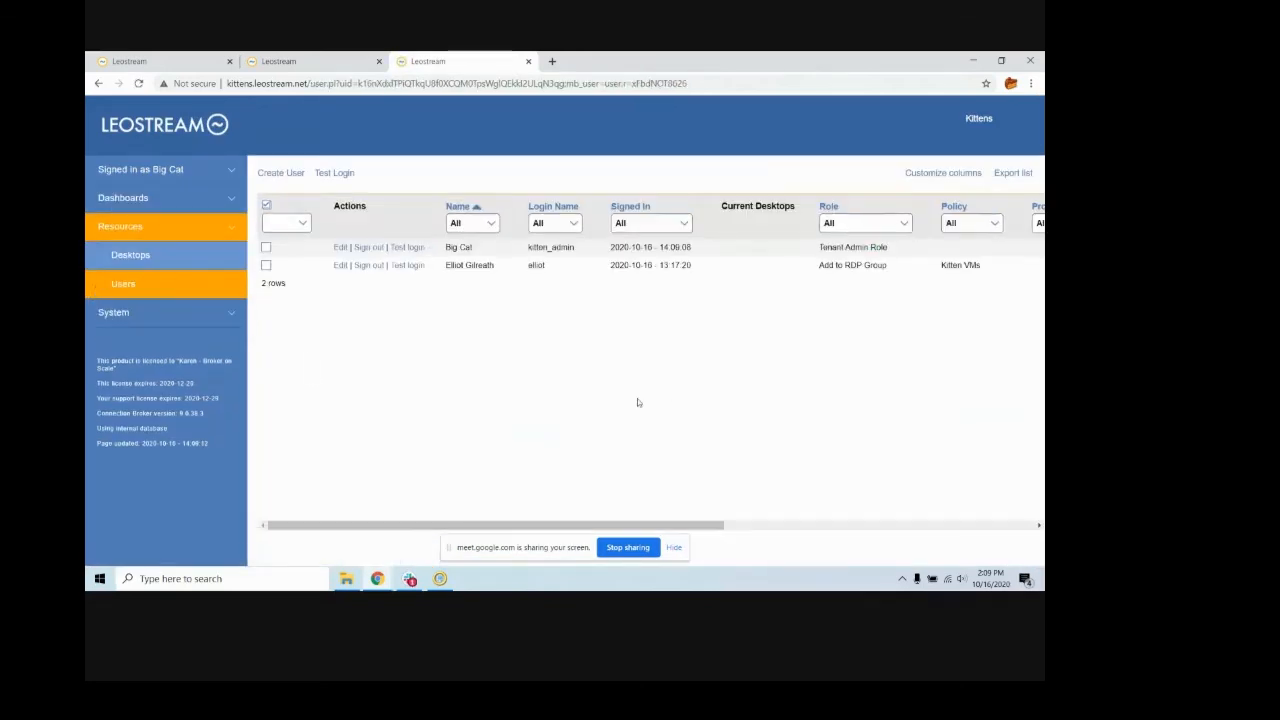